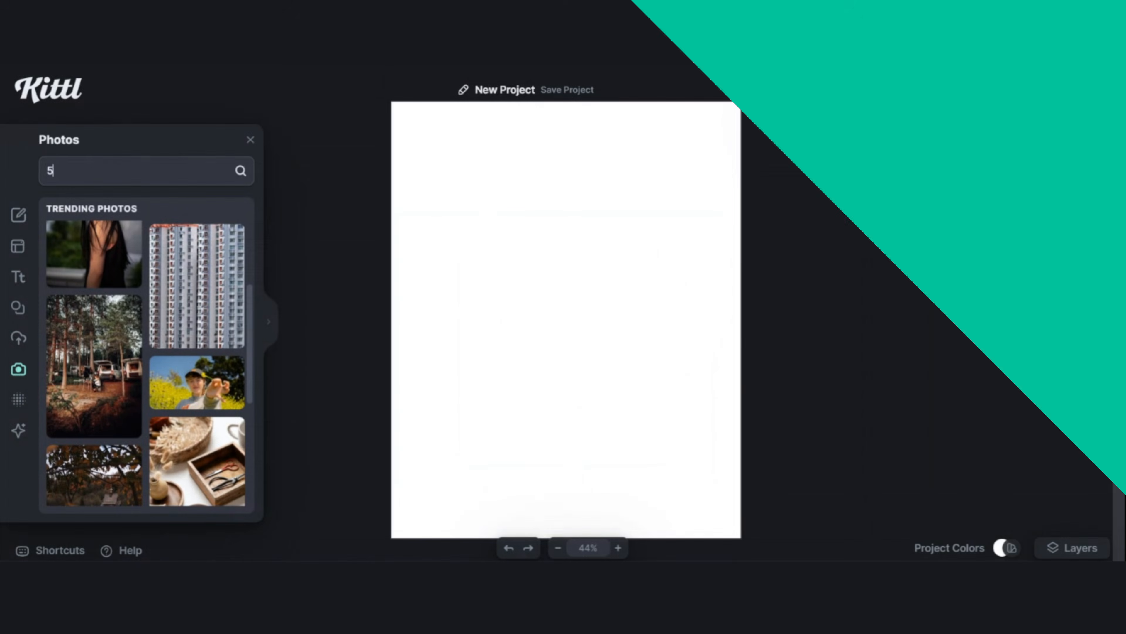
- Search the photos for "50s" and add the vintage portrait of a girl holding a doll
type("0s")
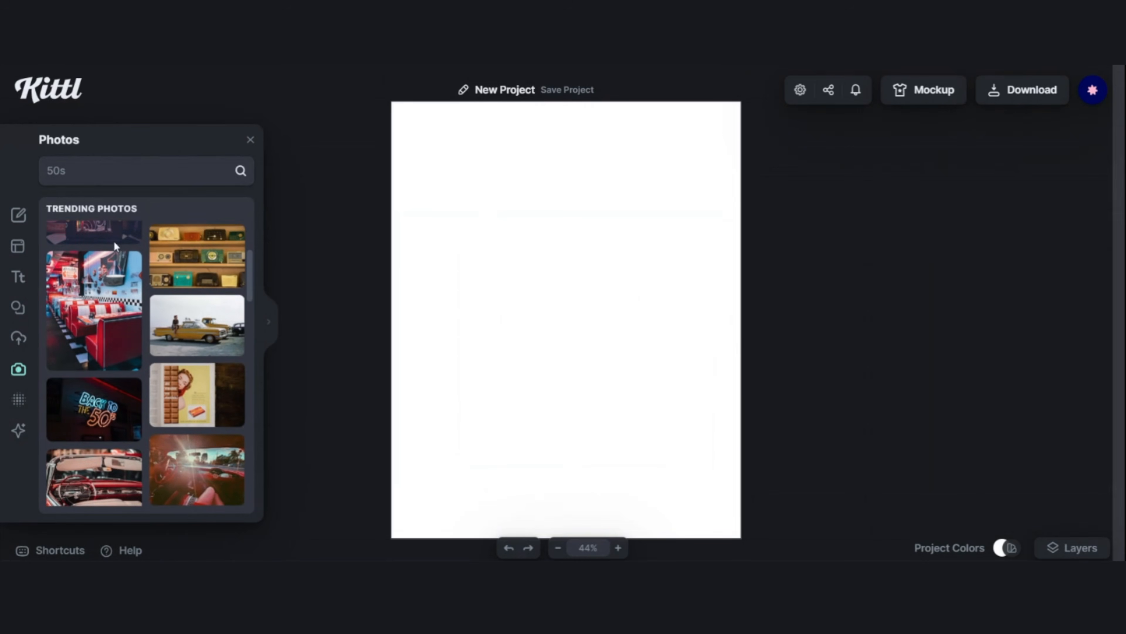
scroll(175, 375, "down", 5)
scroll(180, 377, "down", 3)
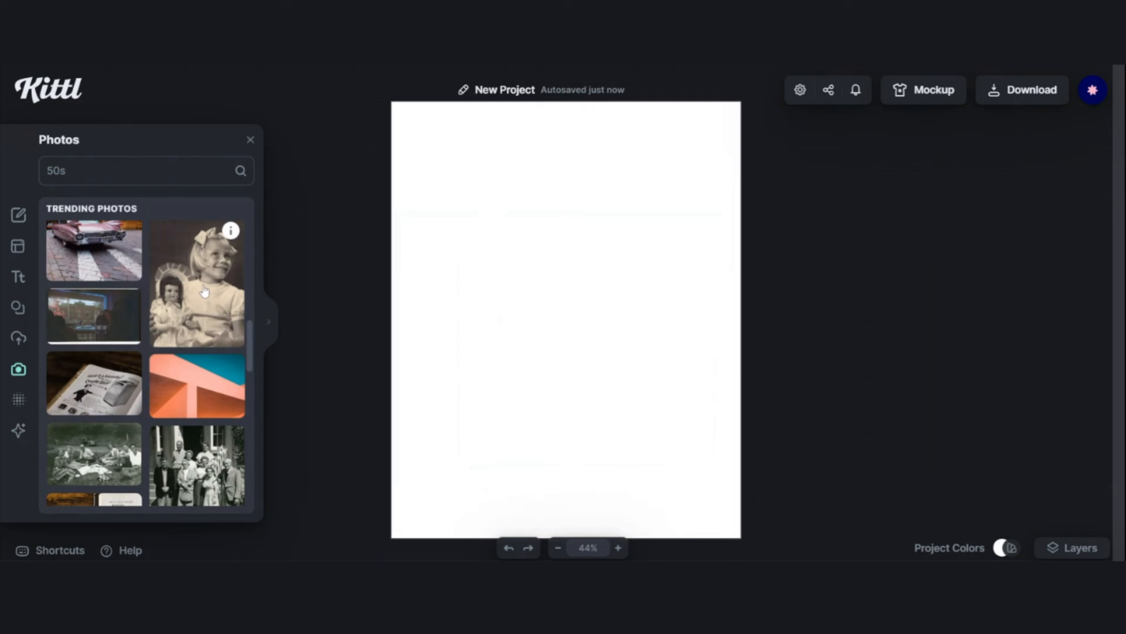
left_click(203, 288)
- Enlarge the girl's photo and position it in the lower middle of the artboard
left_click_drag(516, 395, 387, 517)
left_click_drag(511, 423, 525, 403)
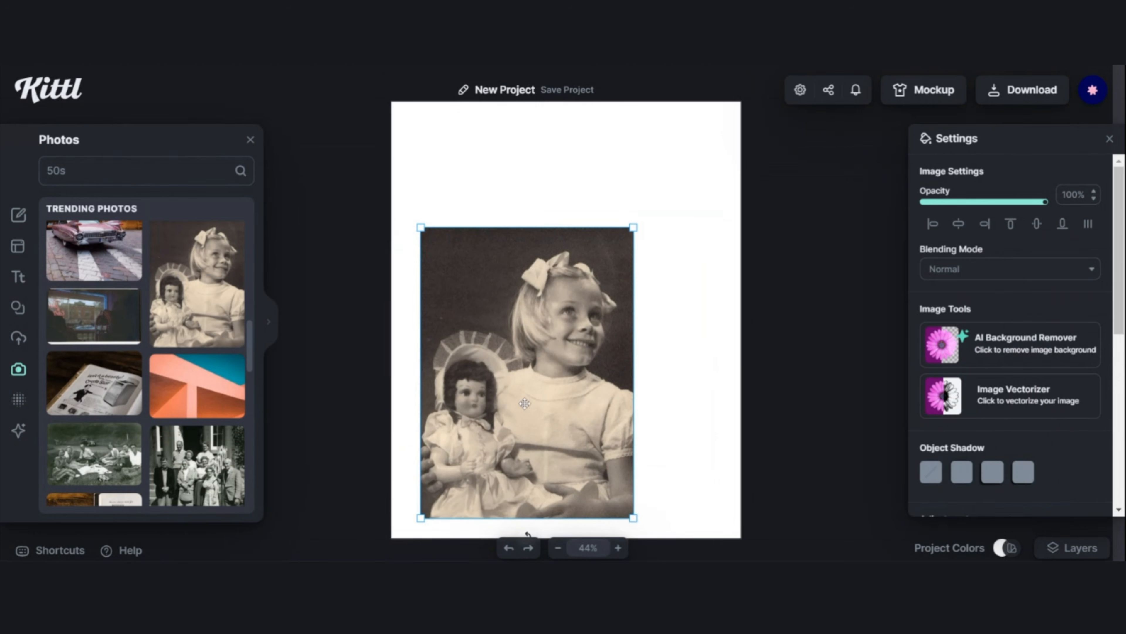
left_click_drag(634, 517, 647, 536)
left_click_drag(614, 492, 633, 486)
- Remove the background of the girl's photo with the AI Background Remover and enlarge the cutout to reach the artboard's bottom edge
left_click(1028, 340)
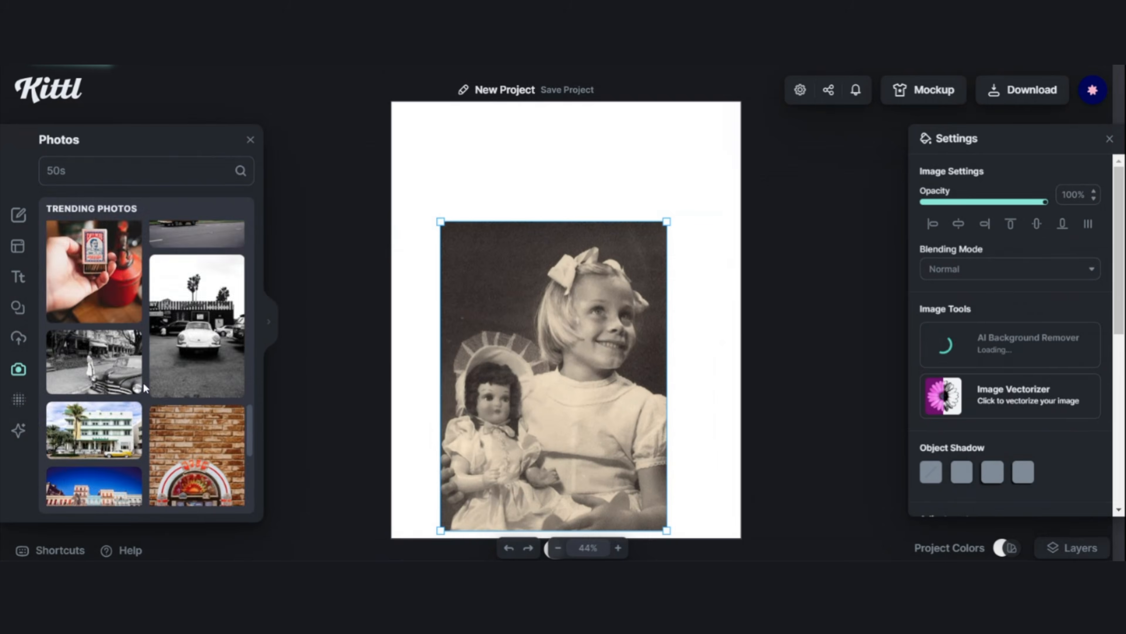
scroll(143, 379, "down", 5)
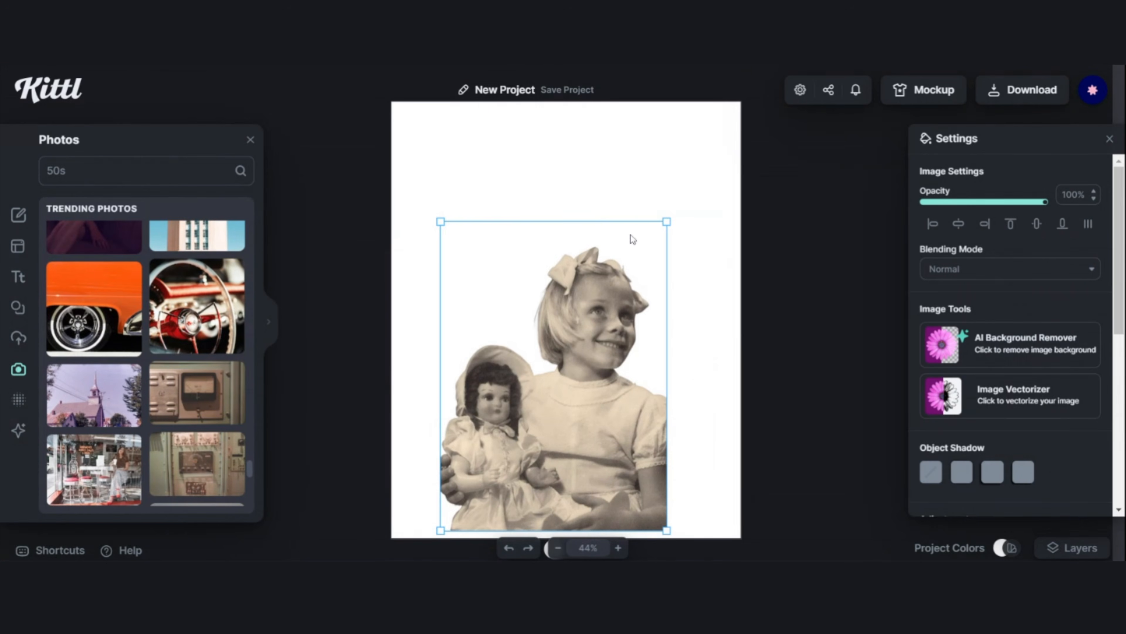
mouse_move(667, 222)
left_mouse_down()
mouse_move(719, 150)
mouse_move(659, 239)
left_mouse_up()
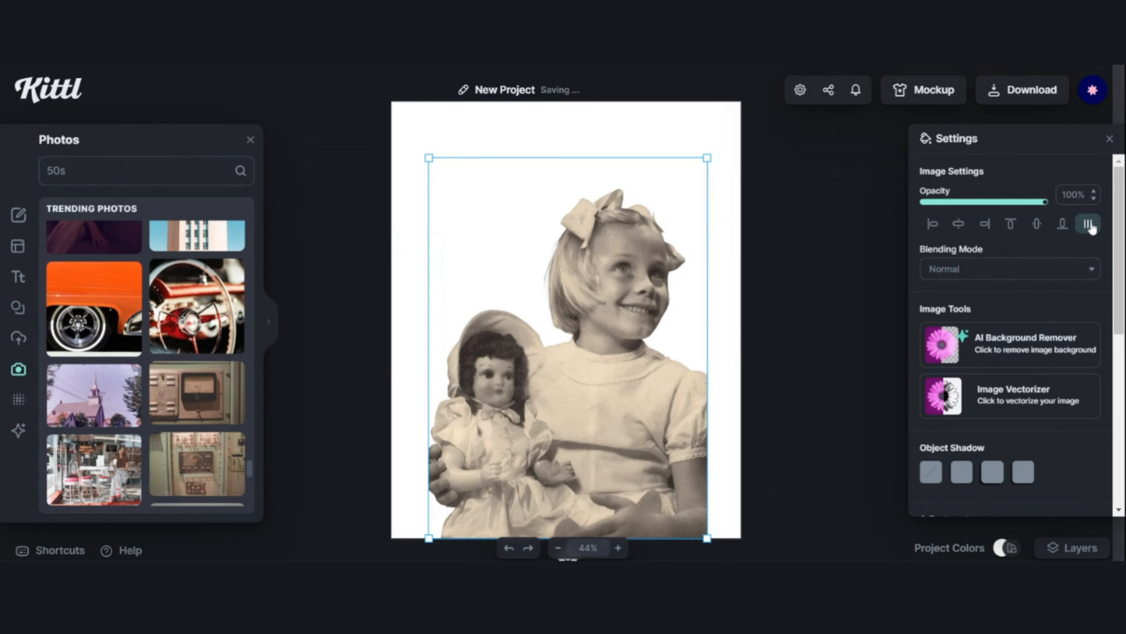
- Give the girl's cutout a stark black-and-white look by lowering saturation to about -98% and raising contrast and brightness
scroll(1091, 227, "down", 5)
left_click_drag(983, 396, 875, 395)
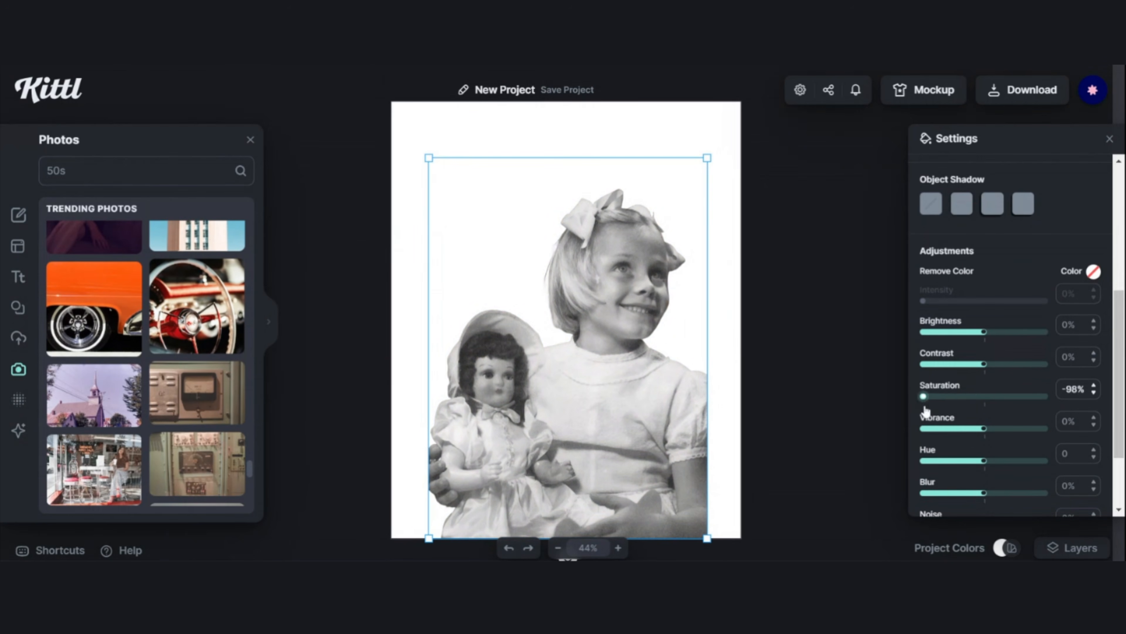
left_click_drag(984, 364, 1012, 378)
left_click_drag(984, 332, 991, 333)
mouse_move(1013, 364)
left_mouse_down()
mouse_move(1040, 366)
mouse_move(1015, 366)
left_mouse_up()
left_click_drag(935, 397, 1011, 397)
left_click_drag(621, 355, 619, 355)
left_click(410, 289)
- Look through further 50s photos, then search for "doll" and add the antique doll portrait with short curly hair
left_click(18, 307)
left_click(18, 369)
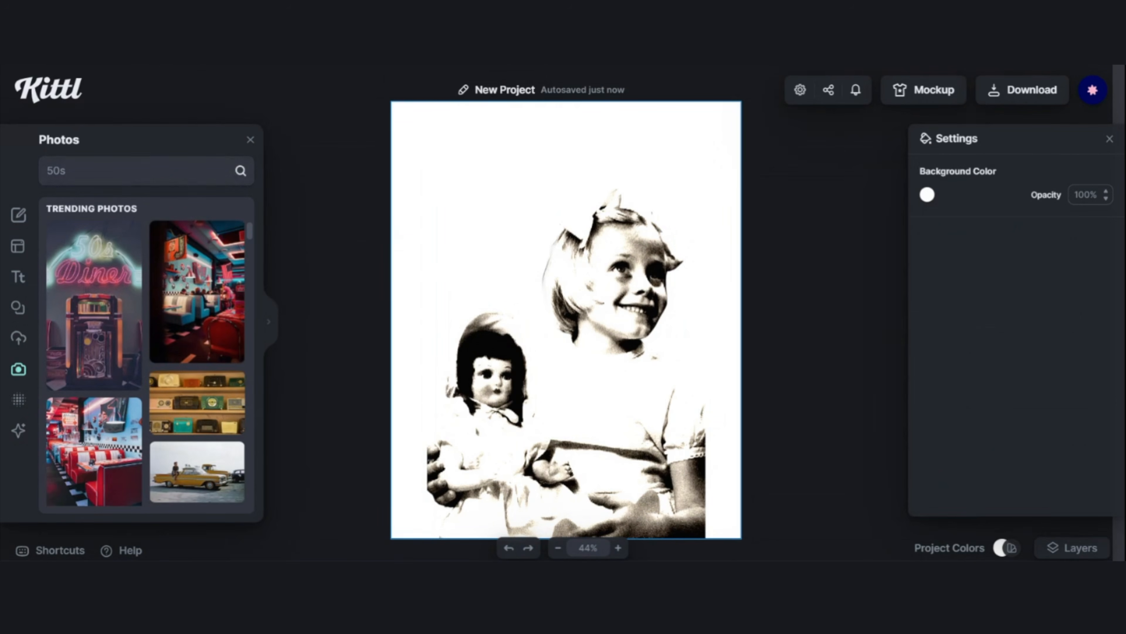
left_click_drag(250, 231, 234, 446)
scroll(234, 445, "down", 15)
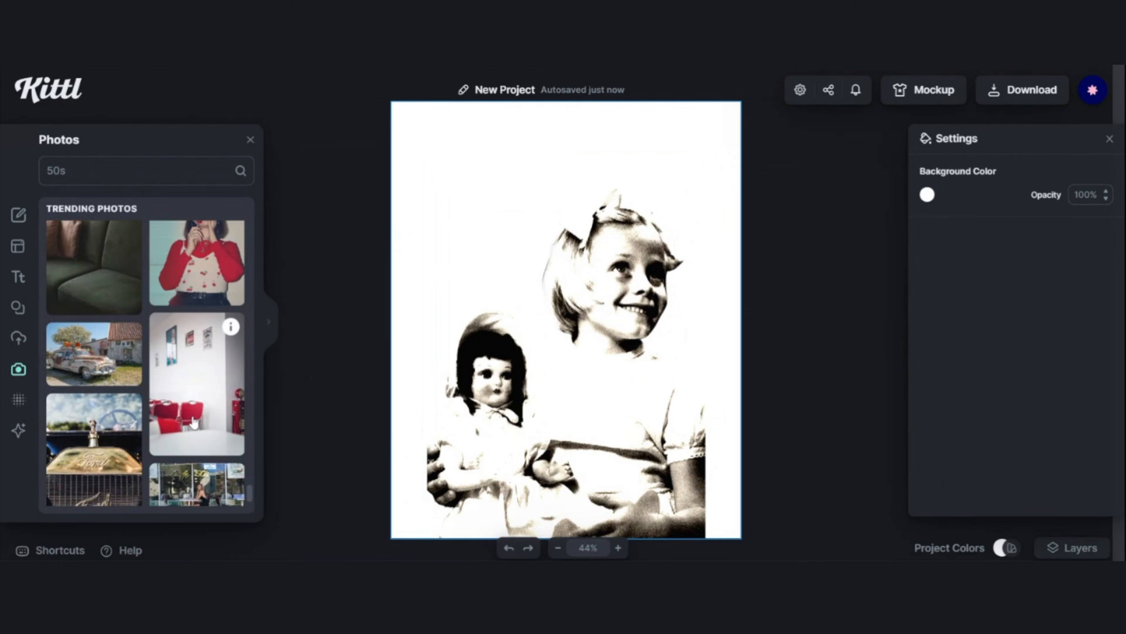
scroll(192, 421, "down", 10)
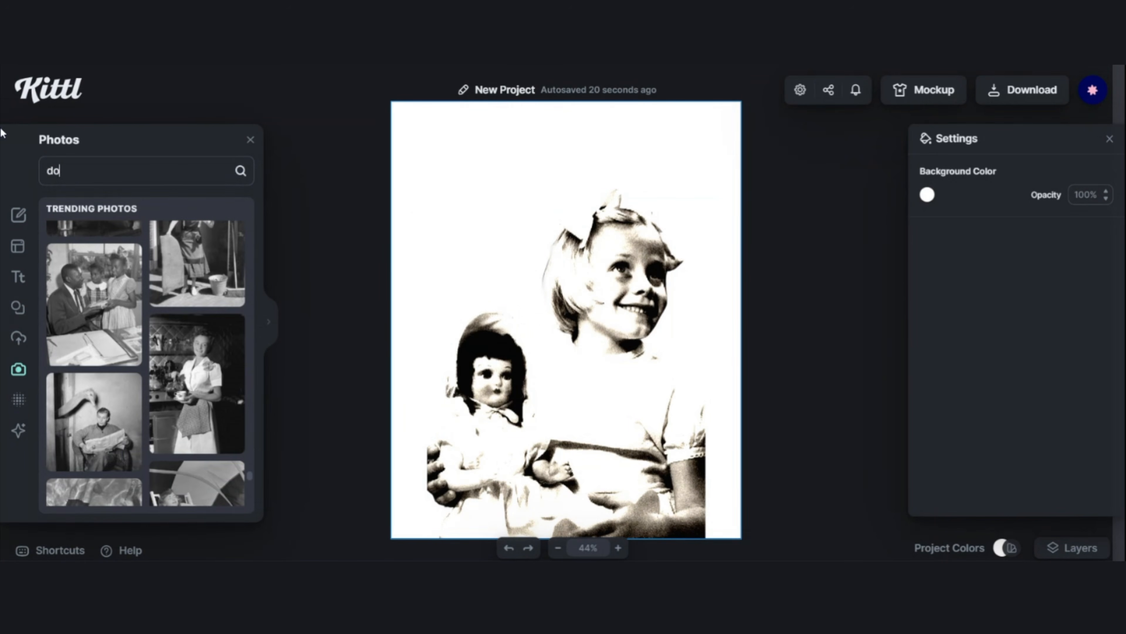
type("ll")
key("Return")
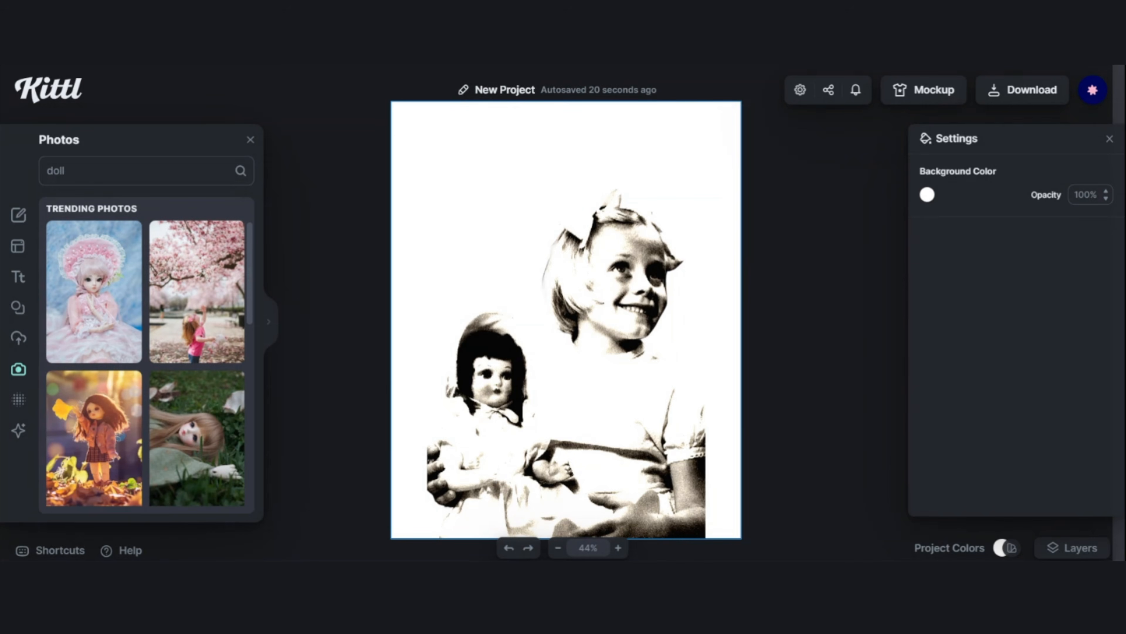
scroll(231, 271, "down", 15)
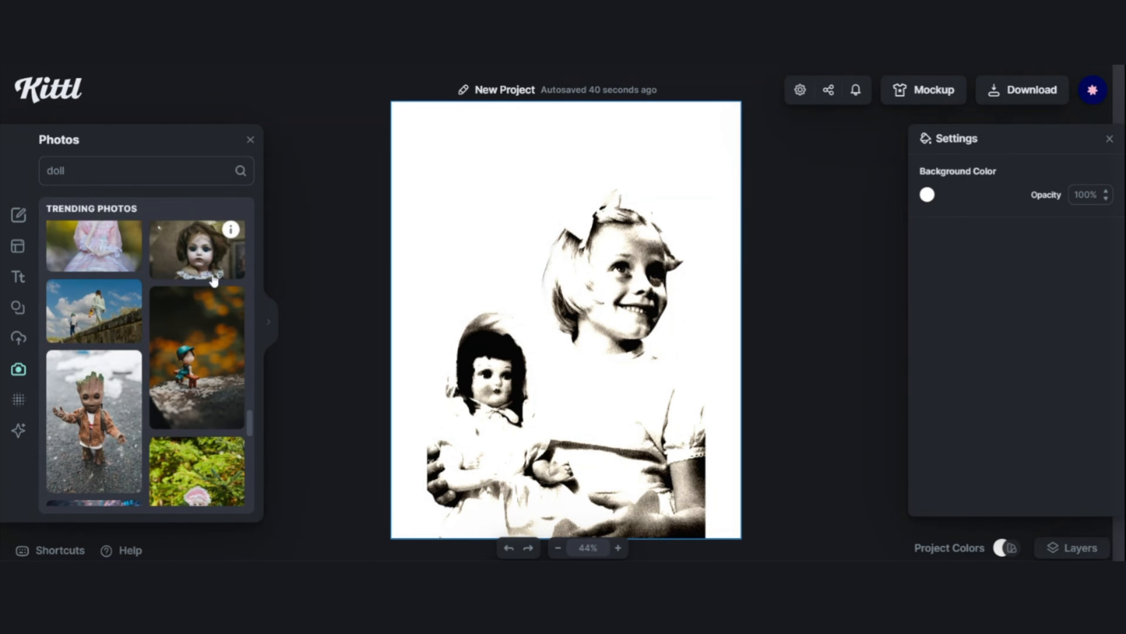
scroll(215, 284, "down", 5)
left_click(190, 266)
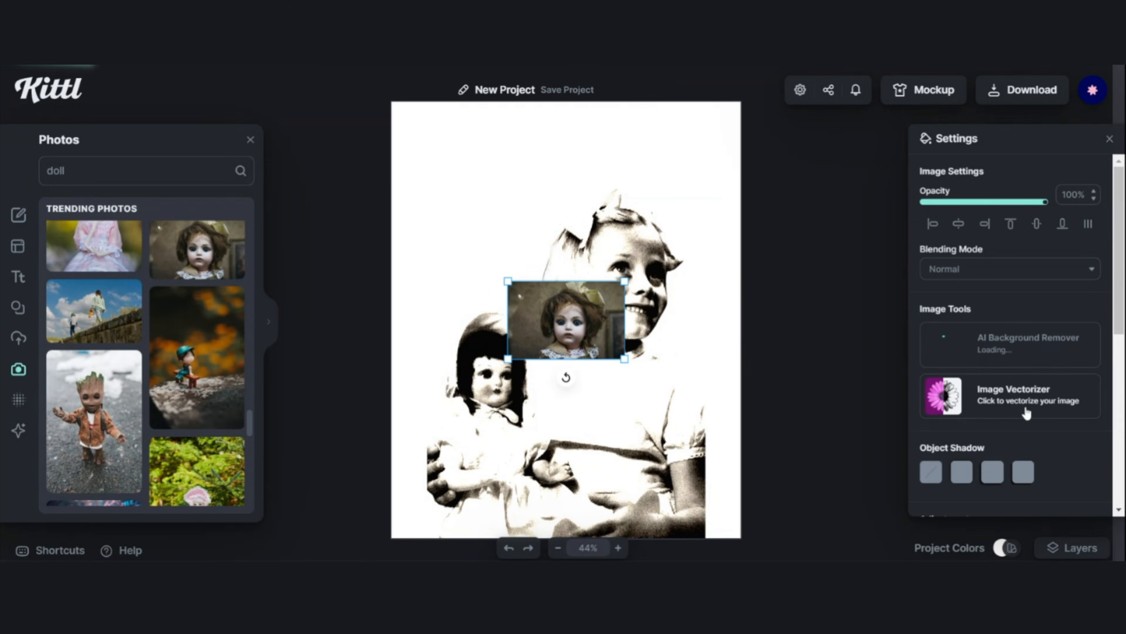
- Turn the doll photo into a high-contrast black cutout and place it with a duplicate side by side in the artboard's lower-left corner
scroll(169, 310, "down", 10)
scroll(158, 343, "down", 5)
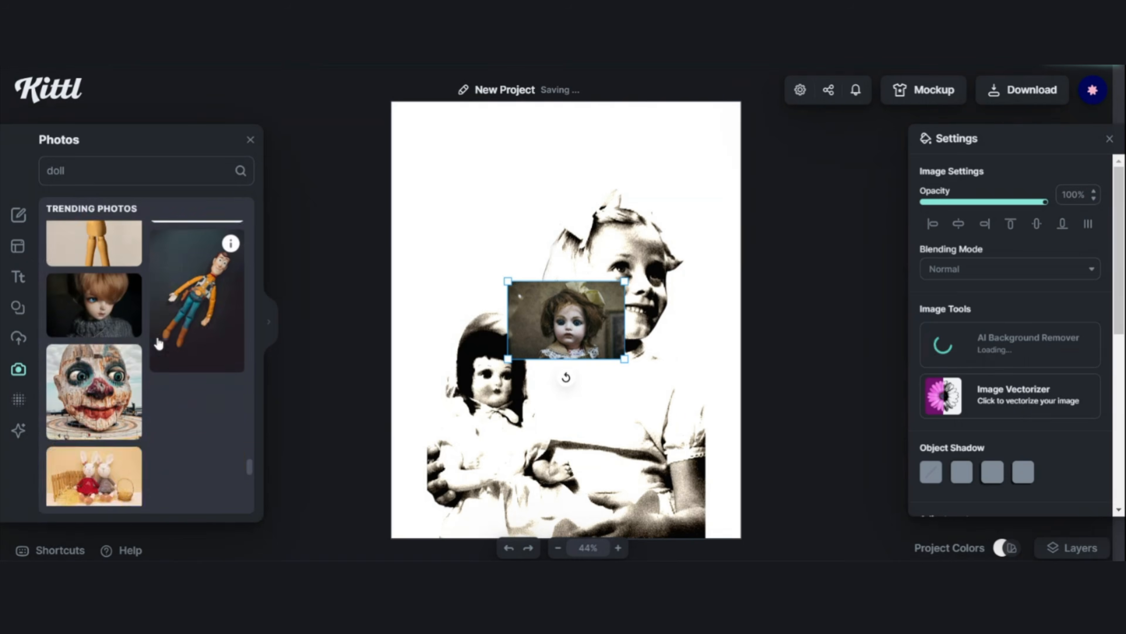
scroll(169, 422, "down", 10)
left_click_drag(604, 335, 512, 491)
key("ctrl+d")
left_click_drag(557, 444, 506, 473)
left_click(330, 425)
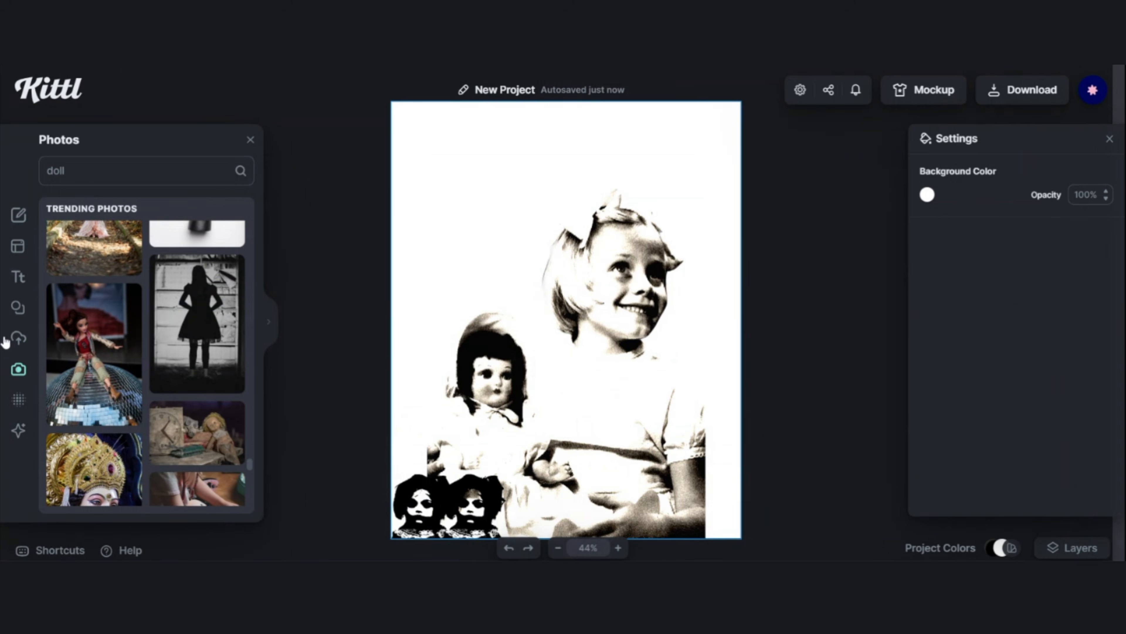
- Add the horizontal line scribble from the abstract Scribble elements, colour it white and place it over the girl's eyes
left_click(18, 309)
left_click(244, 223)
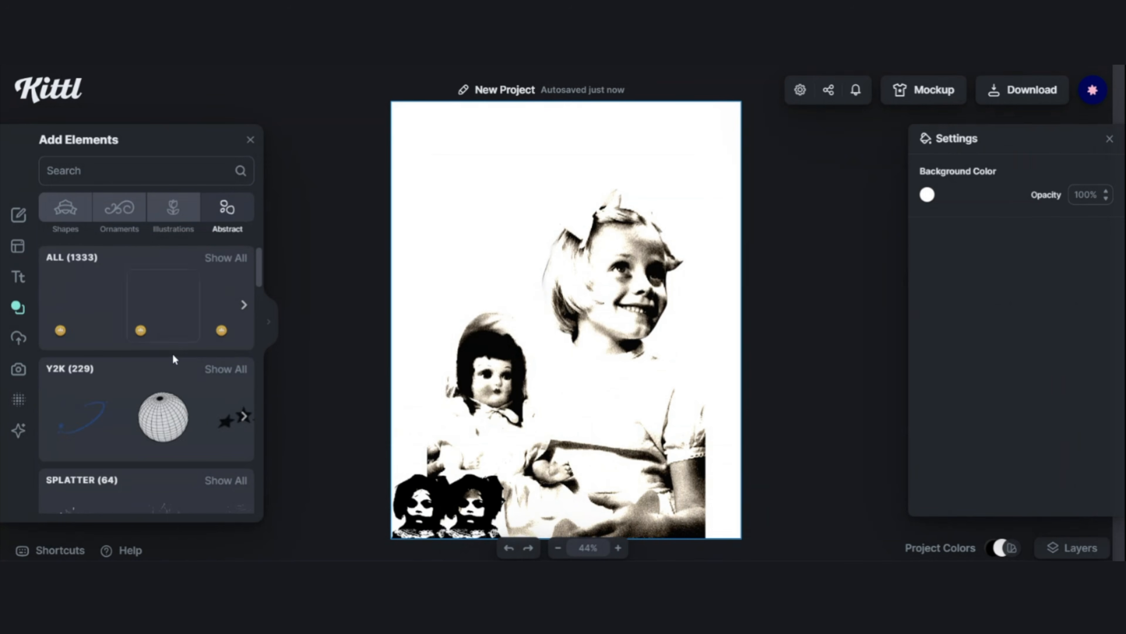
scroll(176, 361, "down", 5)
left_click(226, 316)
left_click(197, 360)
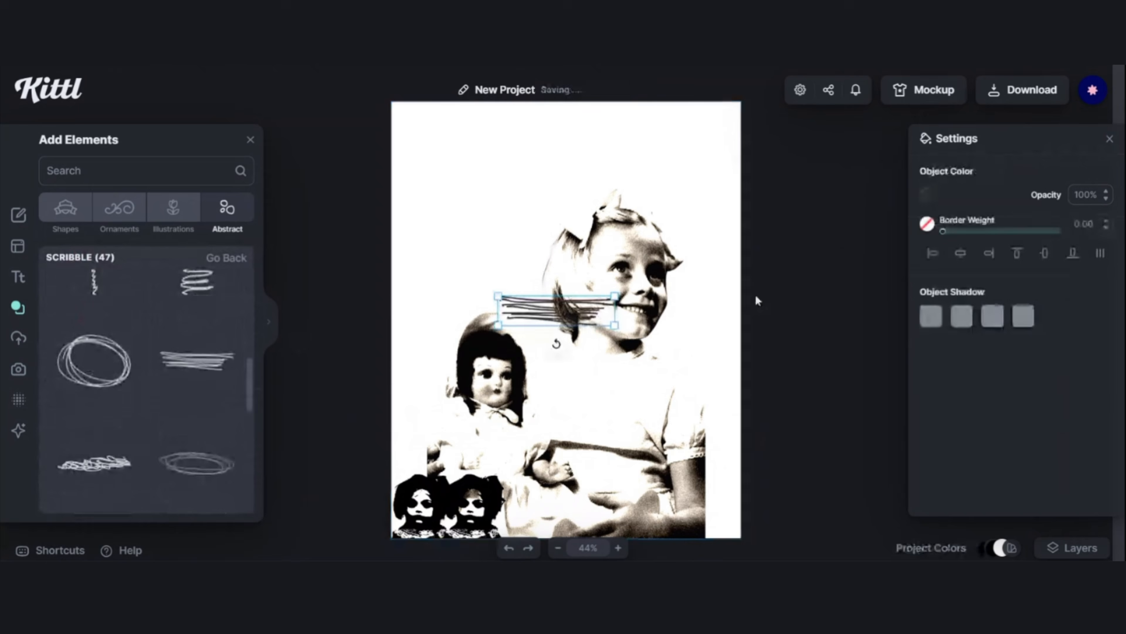
left_click(926, 194)
left_click_drag(556, 306, 582, 271)
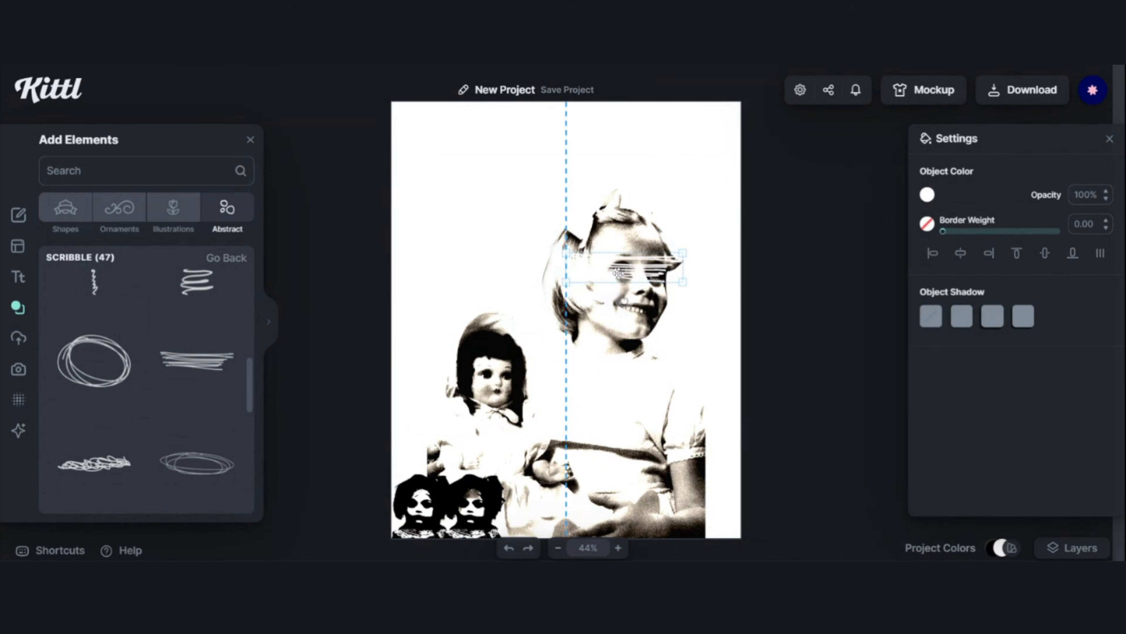
- Change the artboard's background colour to the light warm beige ebe4d5
left_click(837, 203)
left_click(927, 197)
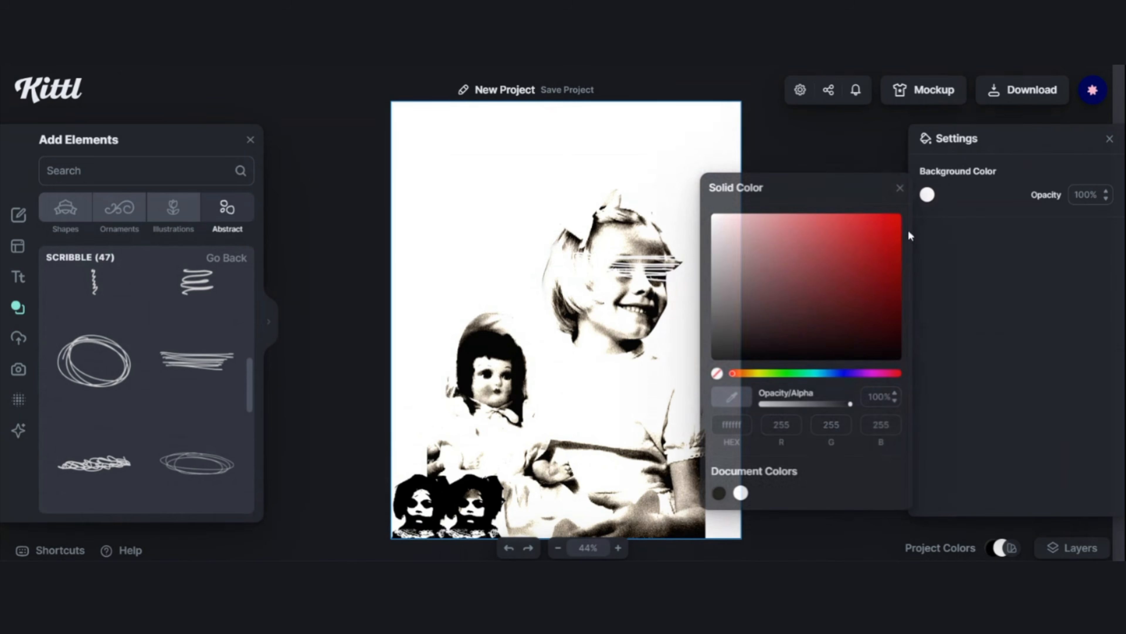
left_click(717, 239)
left_click_drag(721, 242, 720, 238)
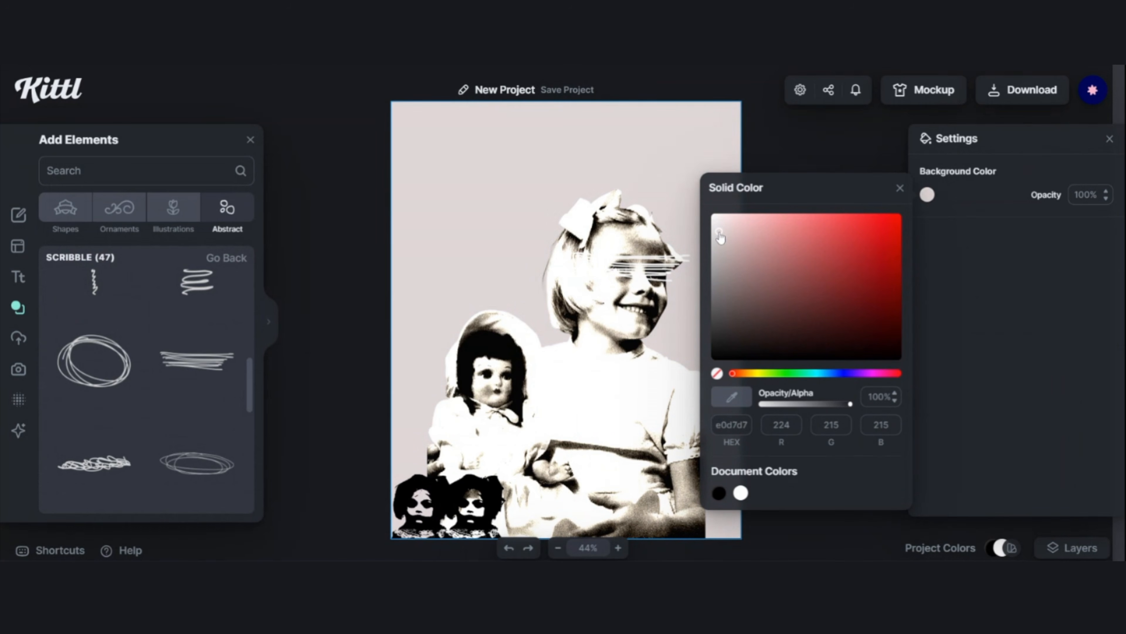
left_click_drag(733, 372, 754, 376)
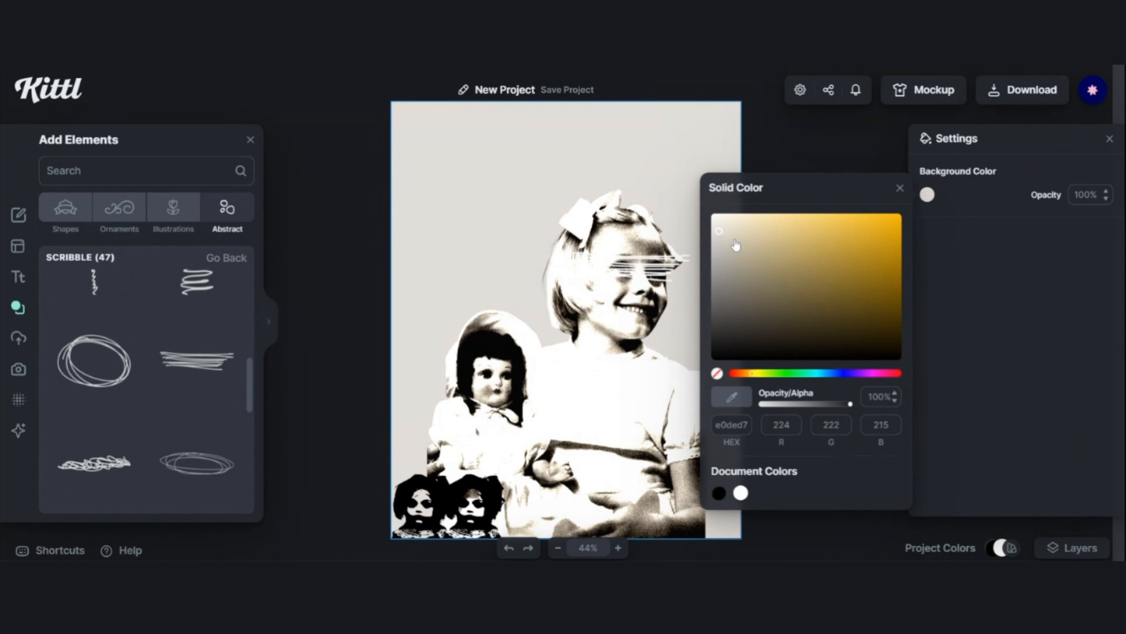
left_click(643, 279)
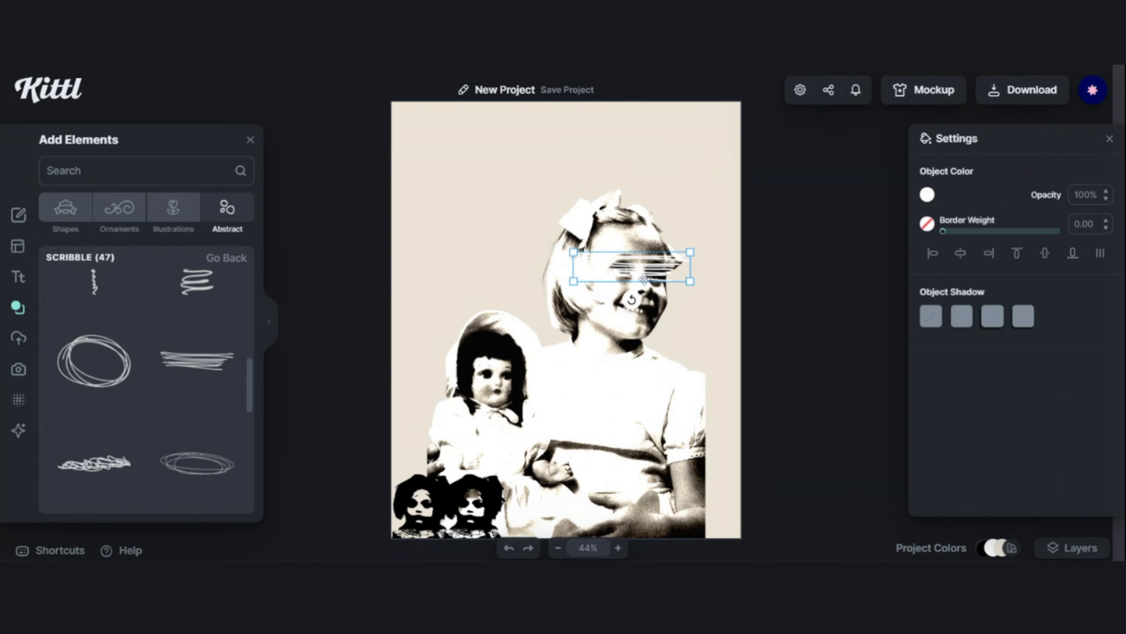
left_click(664, 394)
left_click(928, 195)
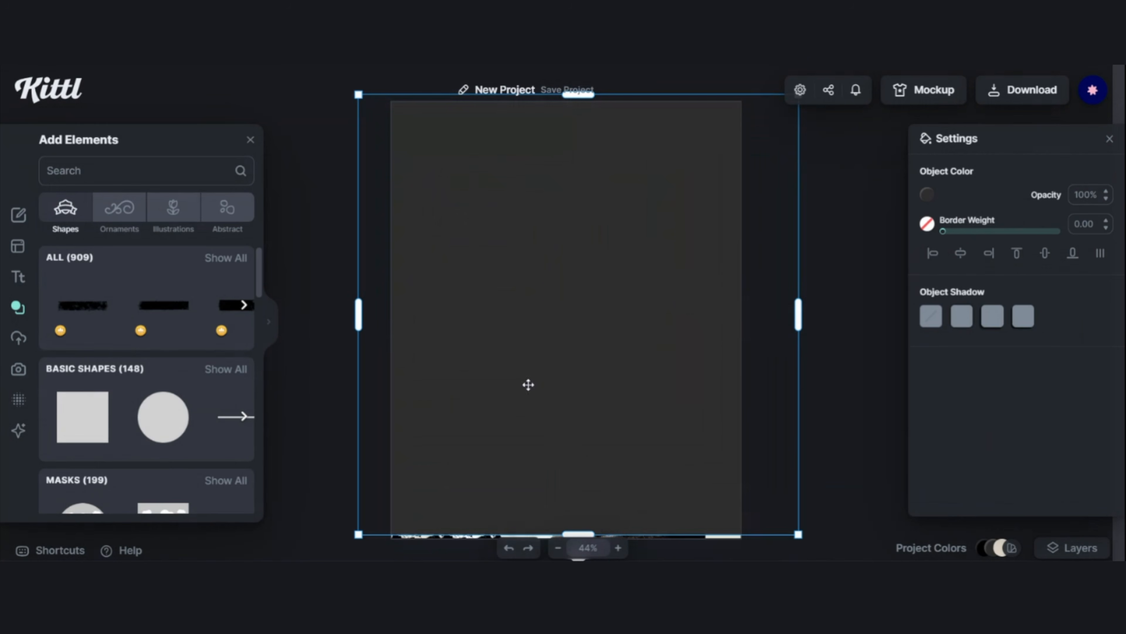
- Try covering the whole artboard with a large square in beige ebe4d5, and delete it
left_click_drag(528, 385, 588, 491)
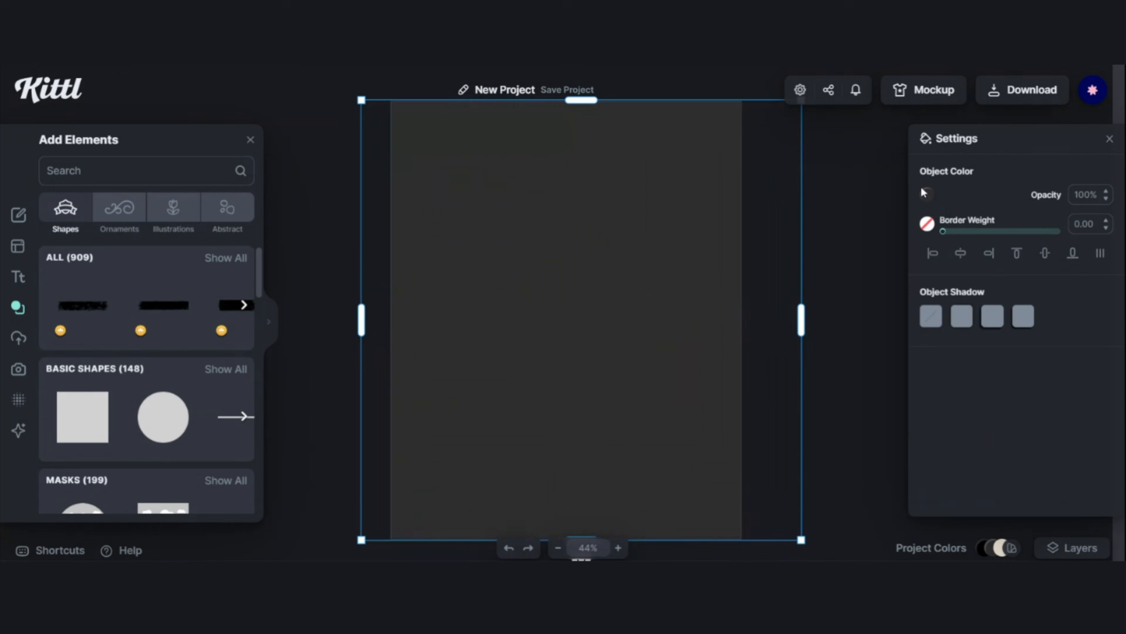
left_click(925, 194)
left_click(762, 493)
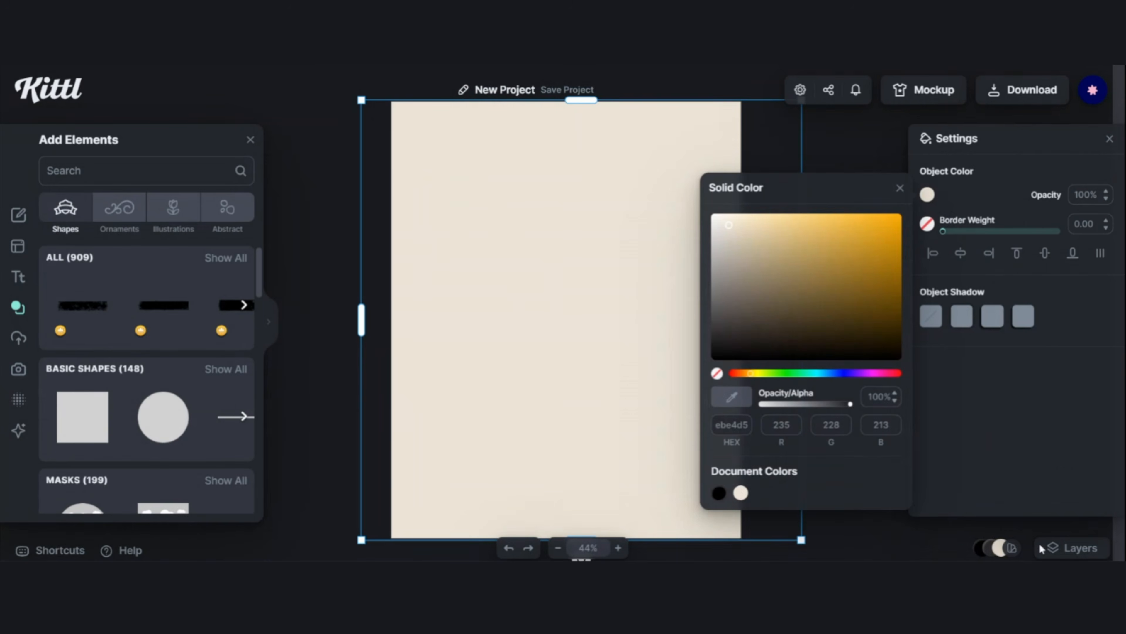
left_click(1044, 549)
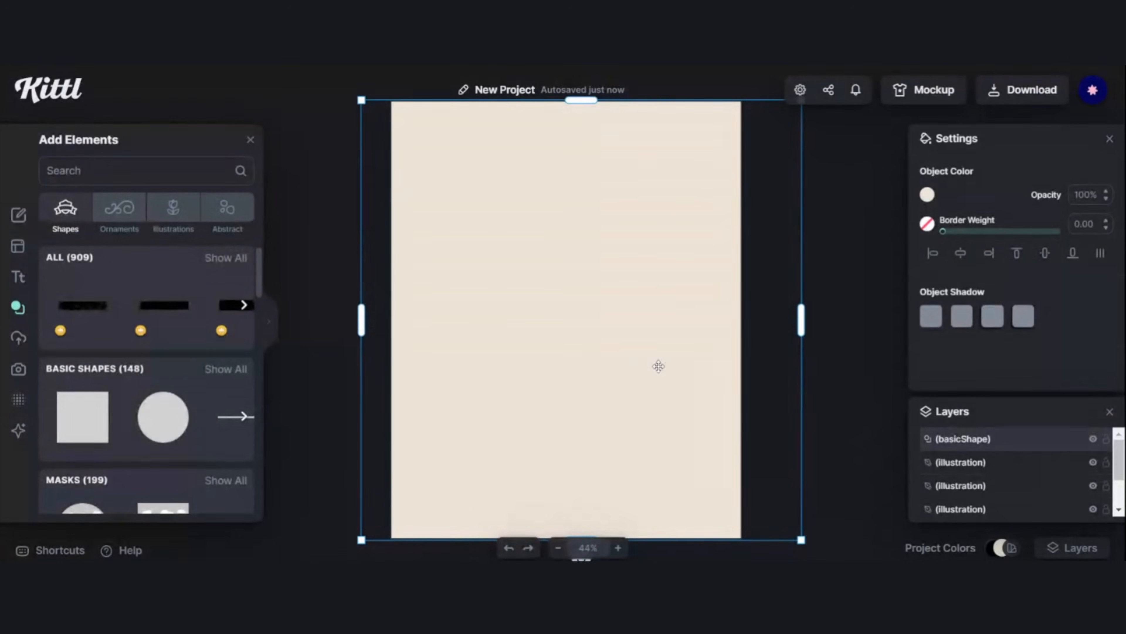
key("Delete")
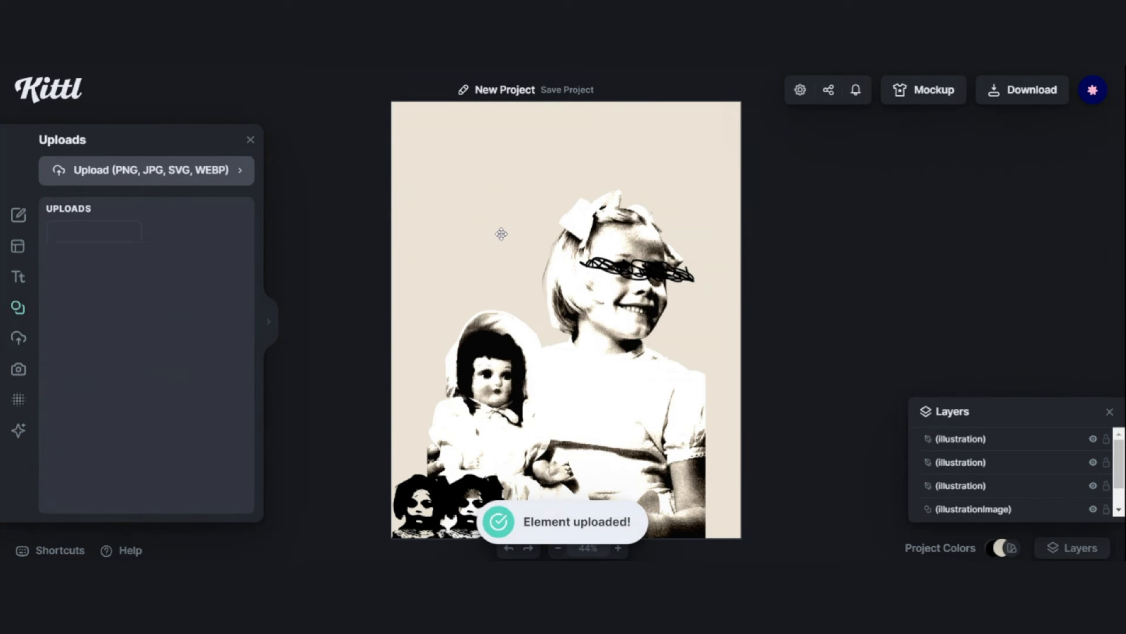
- Scale and position the uploaded beige texture image so it covers the entire artboard
left_click_drag(559, 287, 762, 541)
left_click_drag(447, 145, 394, 81)
left_click_drag(570, 252, 557, 265)
- Try several blending modes on the texture image, including Overlay, and set it to Multiply
left_click(980, 269)
left_click(978, 374)
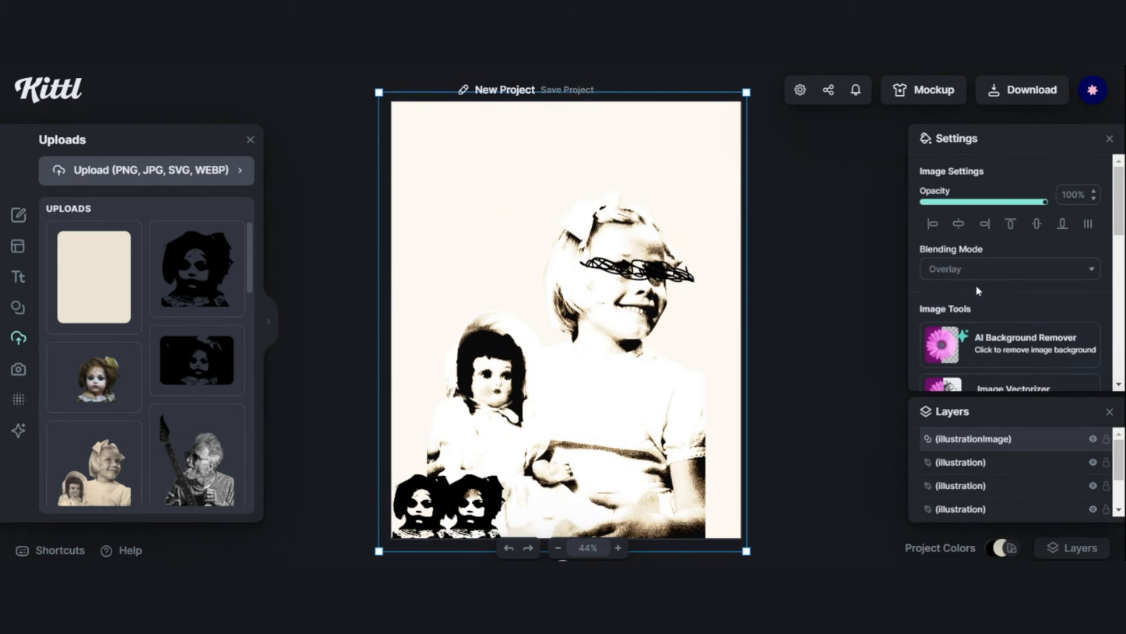
left_click(978, 271)
scroll(978, 289, "down", 1)
left_click(978, 326)
left_click(978, 197)
left_click(978, 257)
left_click(1093, 439)
left_click(978, 197)
left_click(967, 251)
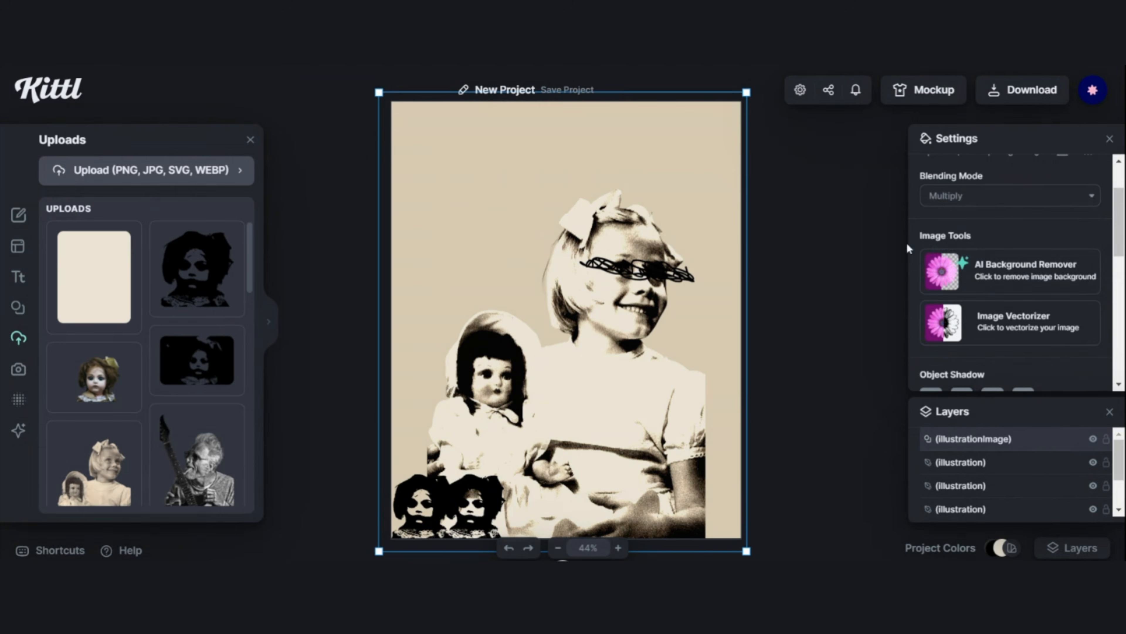
- Compare the design with the texture layer hidden and shown, and lock that layer
left_click(1093, 439)
left_click(1093, 439)
left_click(1106, 440)
- Select the girl's cutout together with the black scribble and move both to the artboard's right edge
left_click(617, 324)
left_click(638, 268, "shift")
left_click_drag(610, 314, 647, 314)
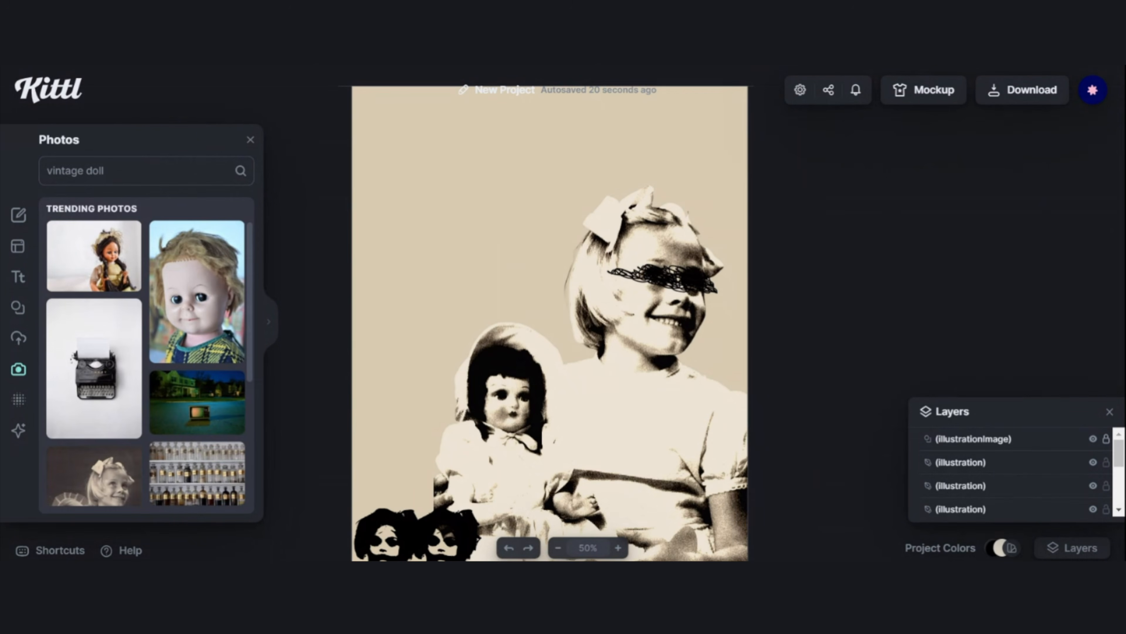
- Add the curly blonde doll from the "vintage doll" photo results and remove its background
scroll(163, 330, "down", 20)
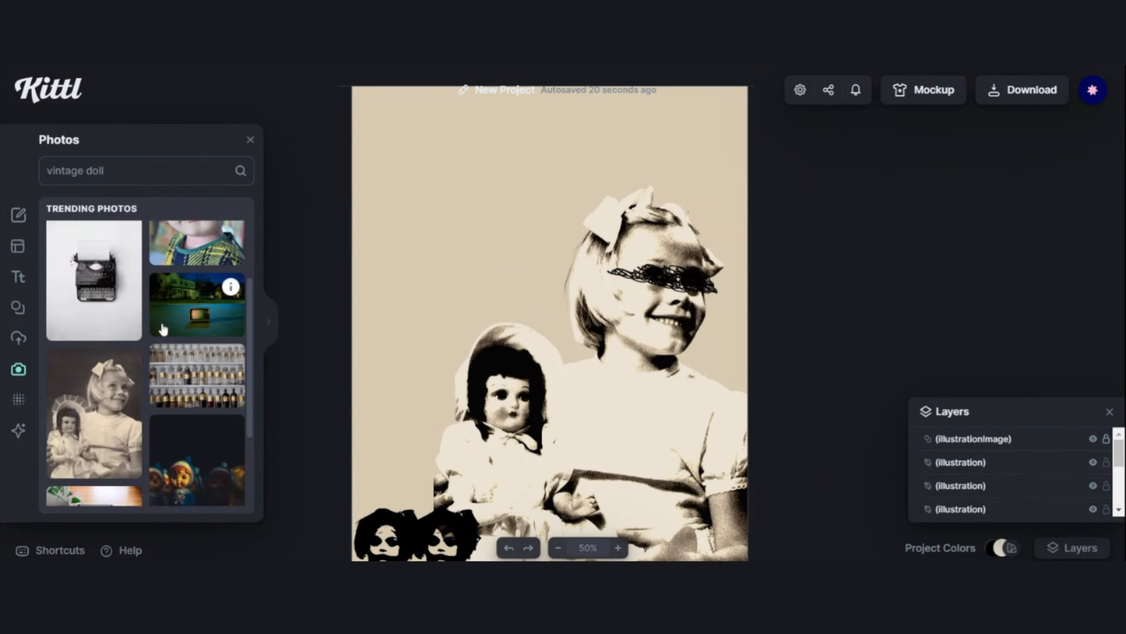
left_click_drag(250, 466, 259, 246)
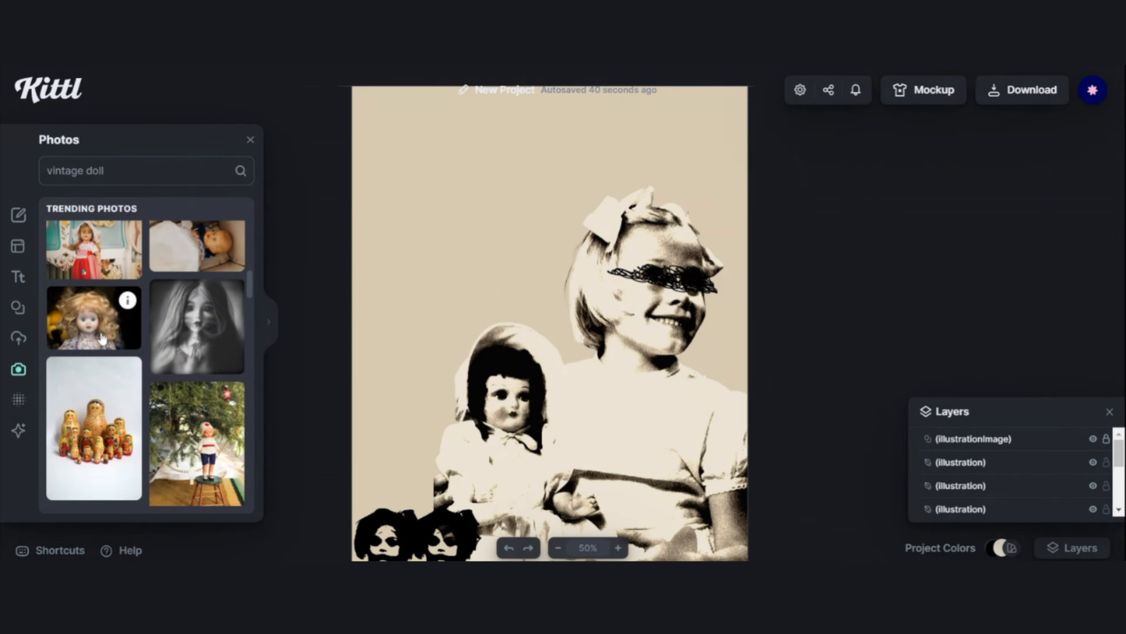
left_click(91, 324)
- Set the blonde doll's saturation to -100% and contrast to about 41%, and place it above the two small dolls beneath the texture layer
left_click(17, 307)
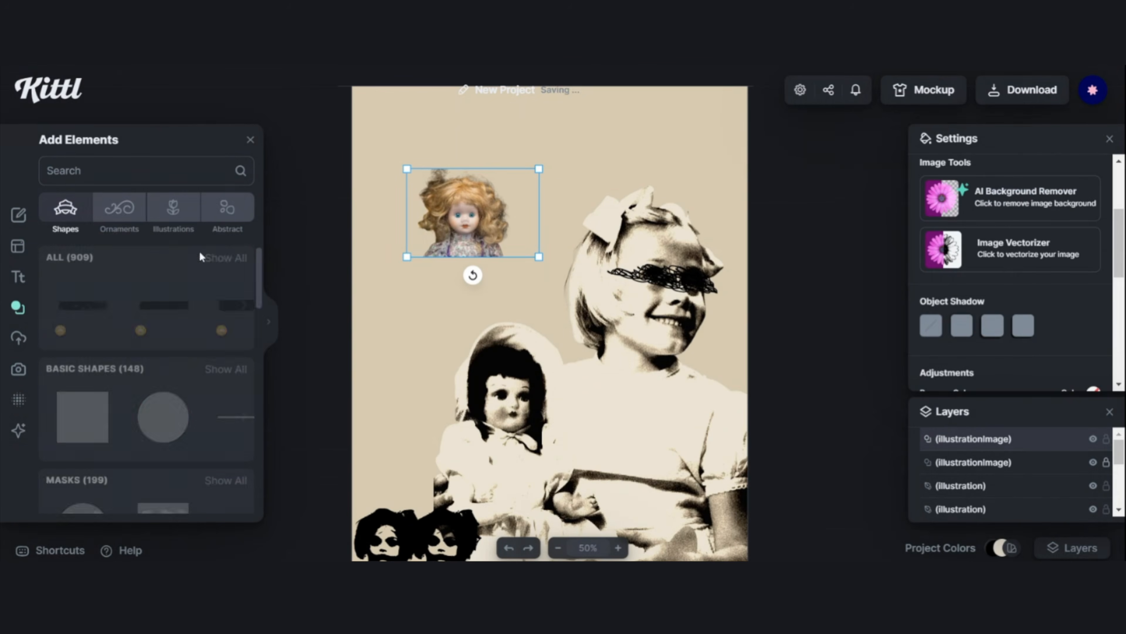
scroll(147, 355, "down", 5)
left_click(119, 207)
scroll(984, 266, "down", 5)
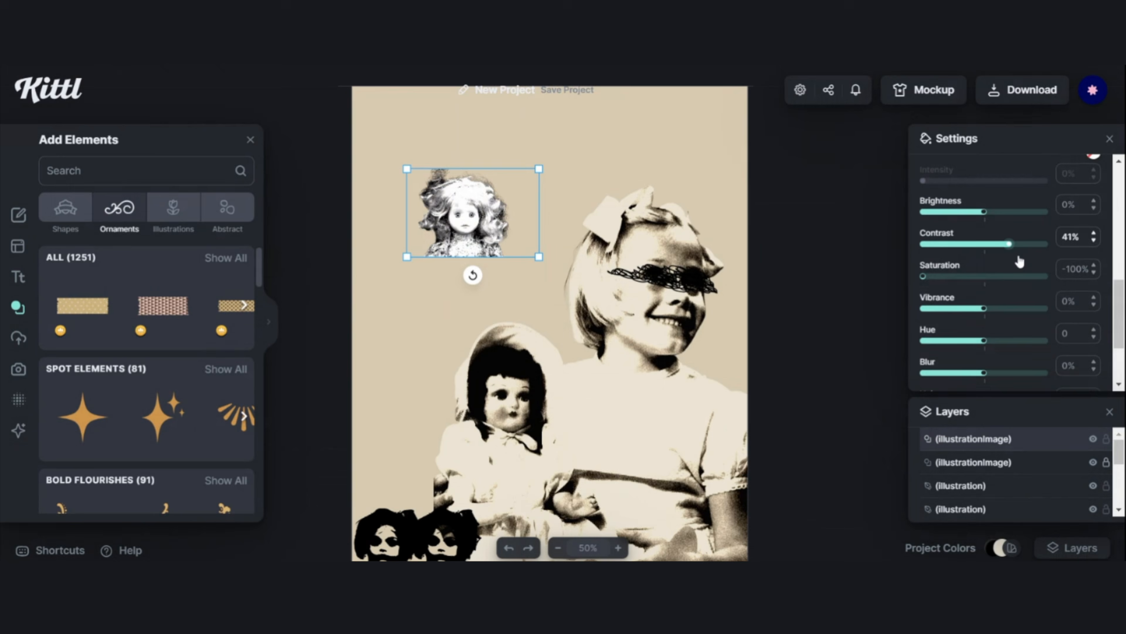
left_click_drag(1012, 446, 1011, 465)
left_click_drag(468, 215, 419, 476)
scroll(420, 476, "down", 2)
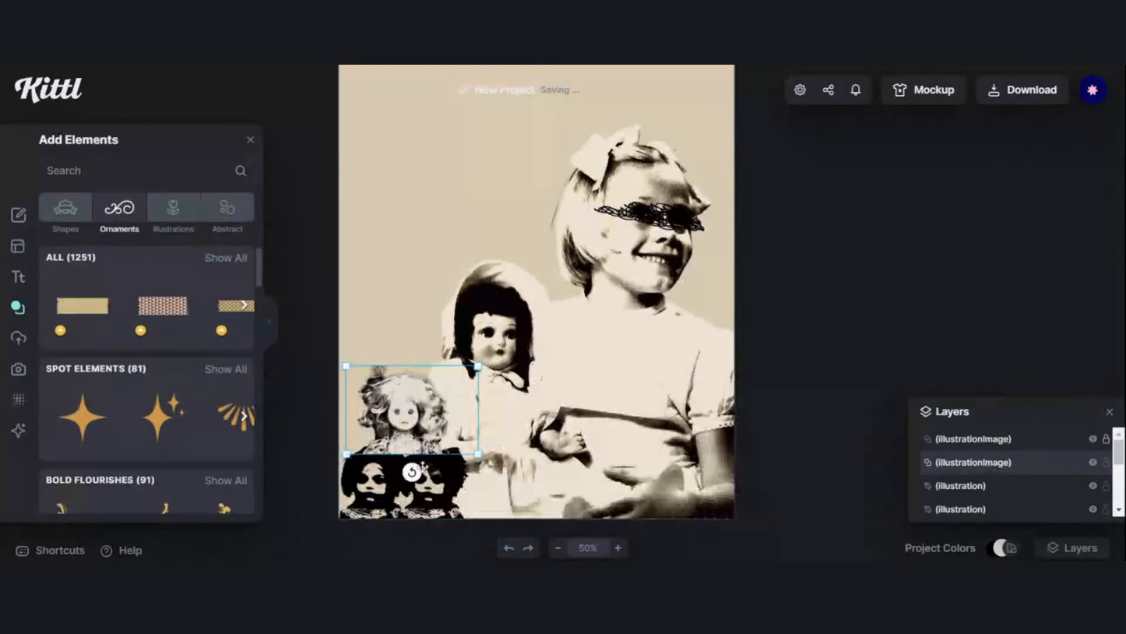
- Rearrange the layer order so the curly blonde doll sits behind the two small dark-haired dolls
left_click(377, 488)
scroll(1002, 463, "down", 2)
left_click_drag(983, 483, 978, 476)
left_click(297, 351)
left_click_drag(297, 352, 275, 397)
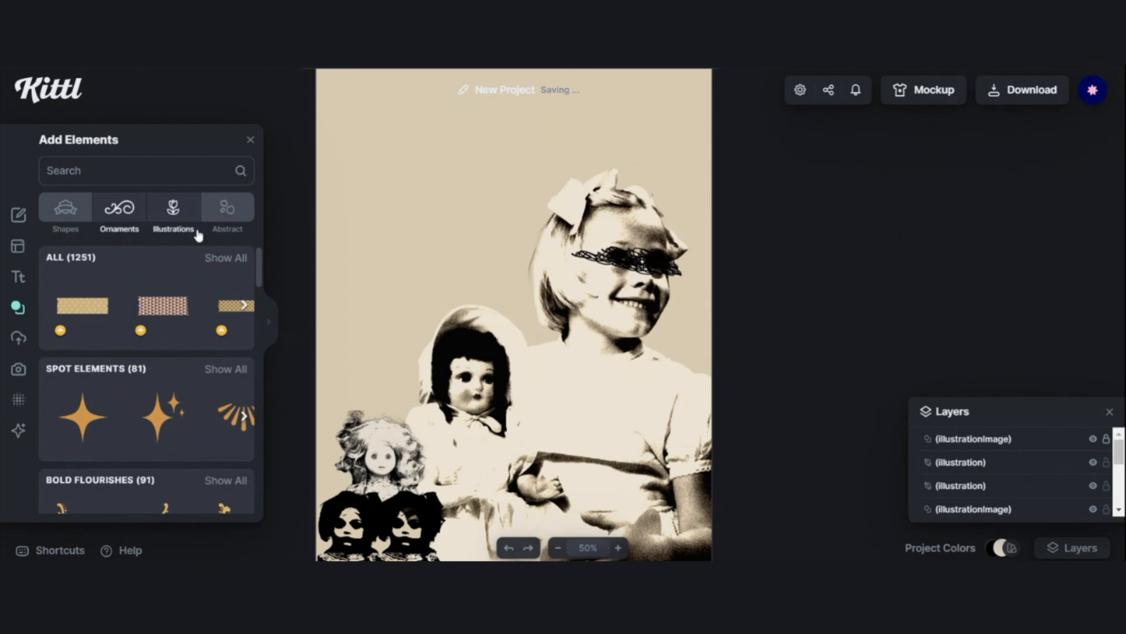
- Add a paint splatter from the abstract elements, color it black 000000, and place it over the blonde doll's face
left_click(242, 202)
scroll(214, 336, "down", 5)
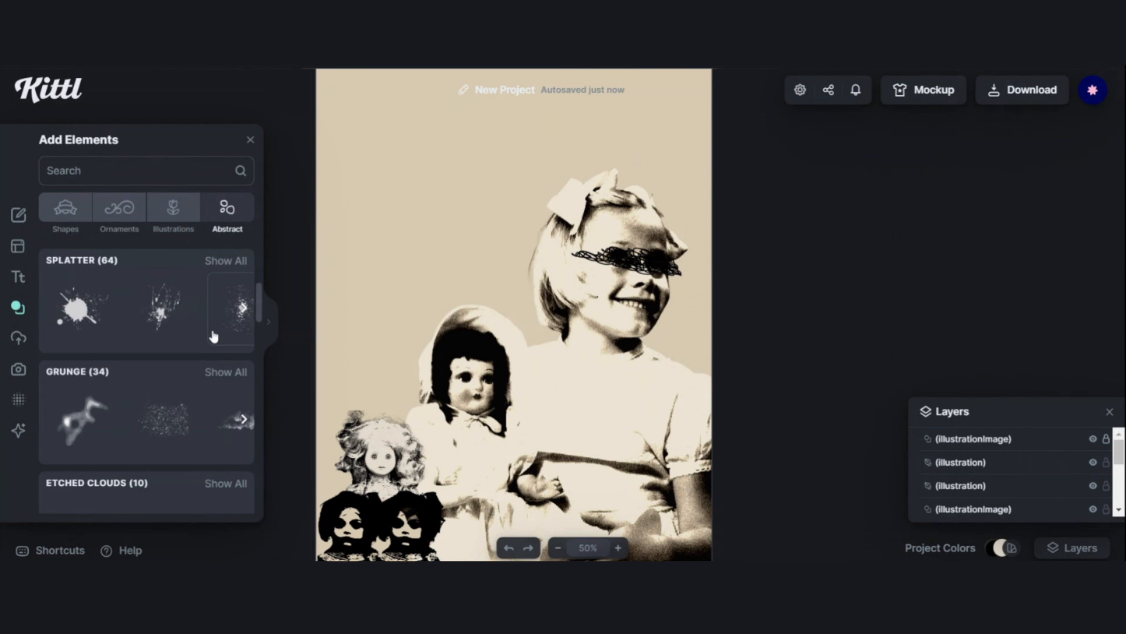
scroll(195, 328, "down", 2)
left_click(158, 264)
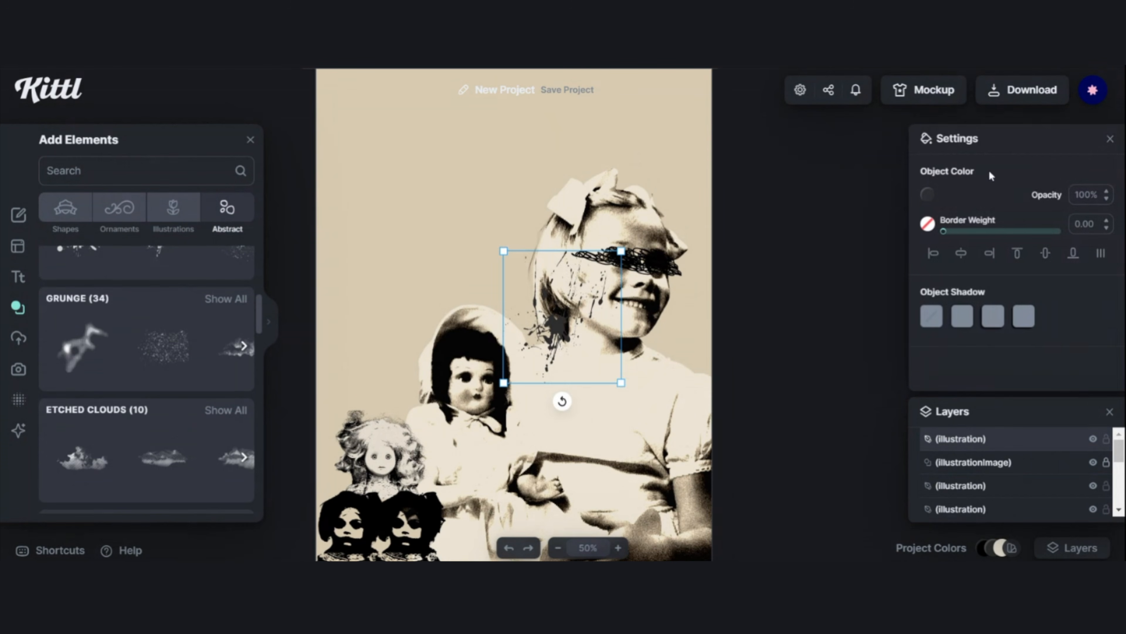
left_click(922, 197)
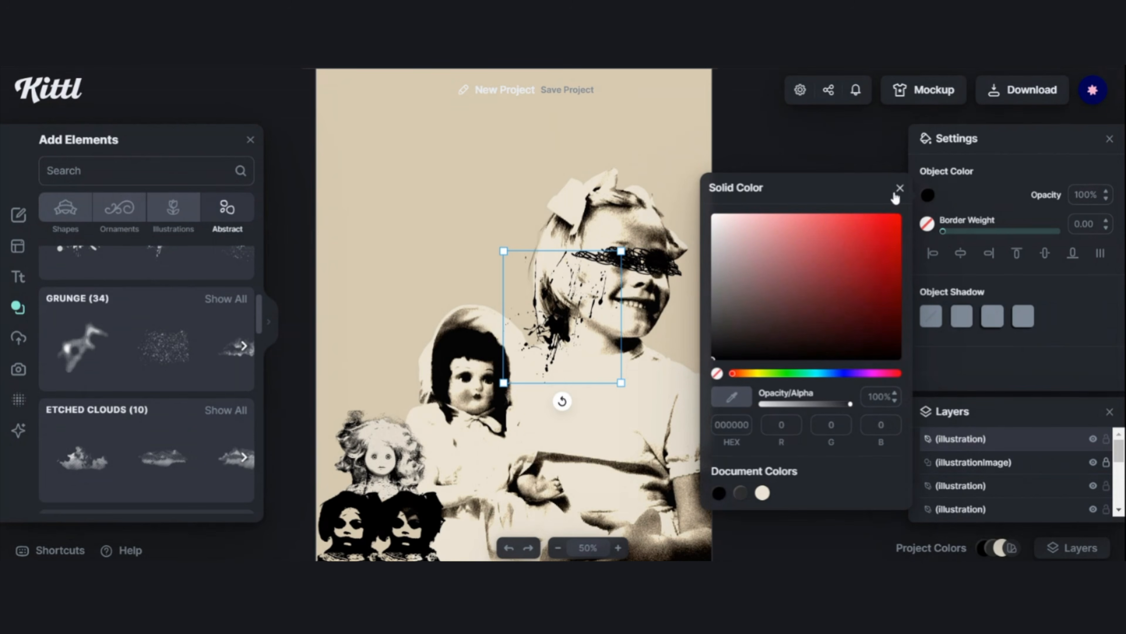
left_click(898, 190)
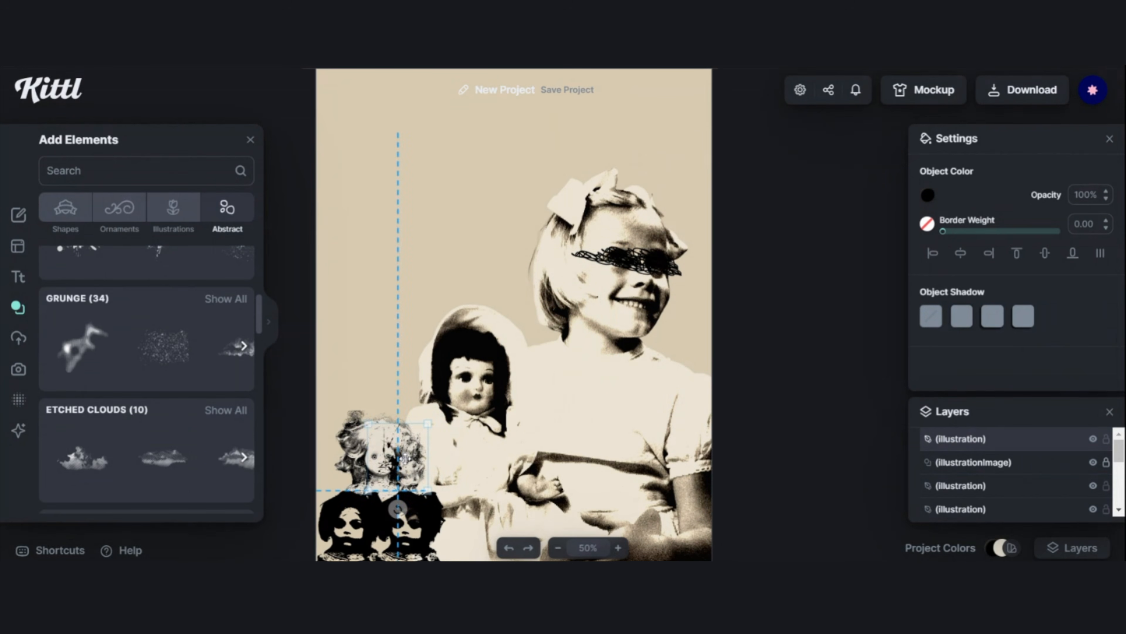
left_click(601, 407)
left_click(723, 273)
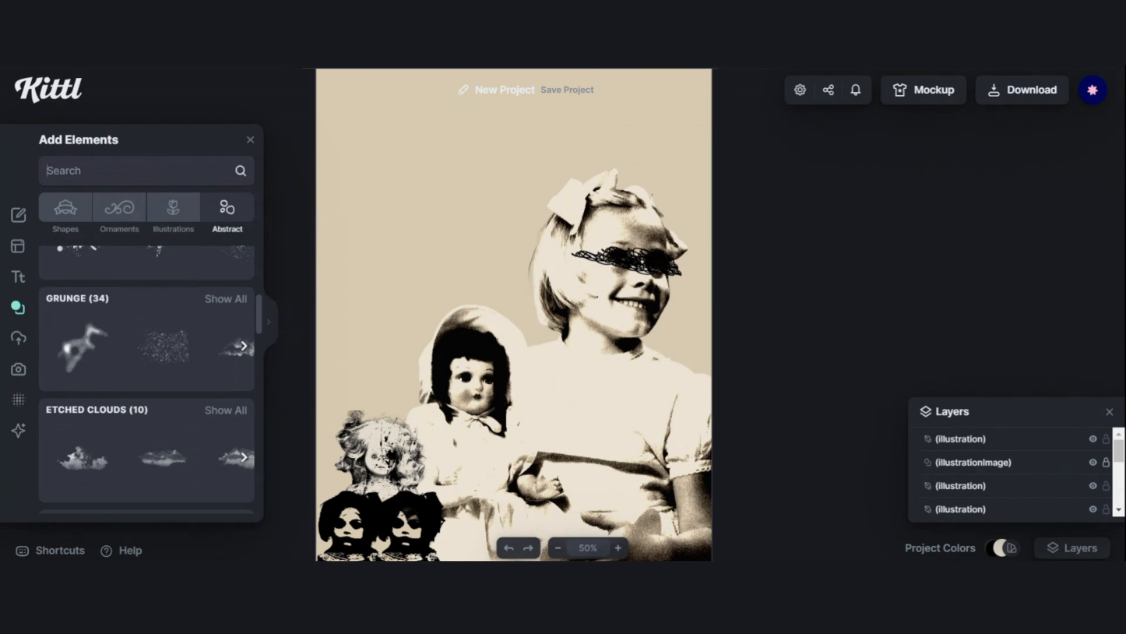
- Search the elements for "pin" and add the open safety pin illustration, discarding the unwanted pin element
type("pin")
key("Return")
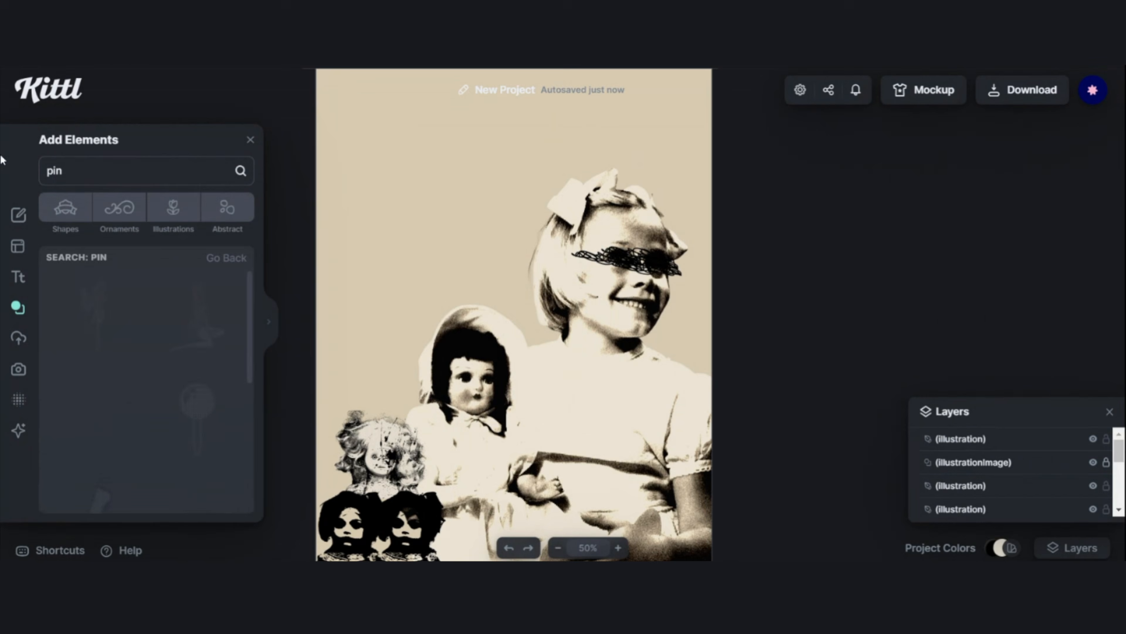
scroll(248, 328, "down", 5)
left_click(268, 322)
scroll(391, 339, "up", 2)
left_click(1045, 408)
scroll(887, 302, "down", 2)
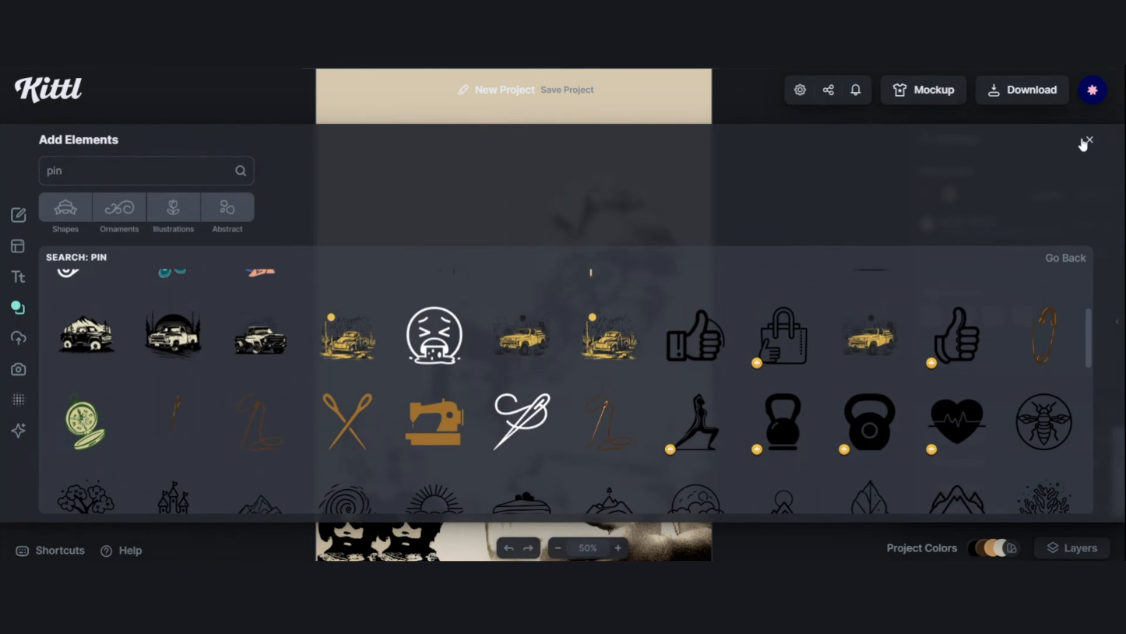
left_click(1090, 139)
left_click(560, 311)
key("Delete")
left_click(562, 316)
- Recolor the safety pin with black 000000 as its main color and light grey as its second color
left_click(927, 195)
left_click(721, 238)
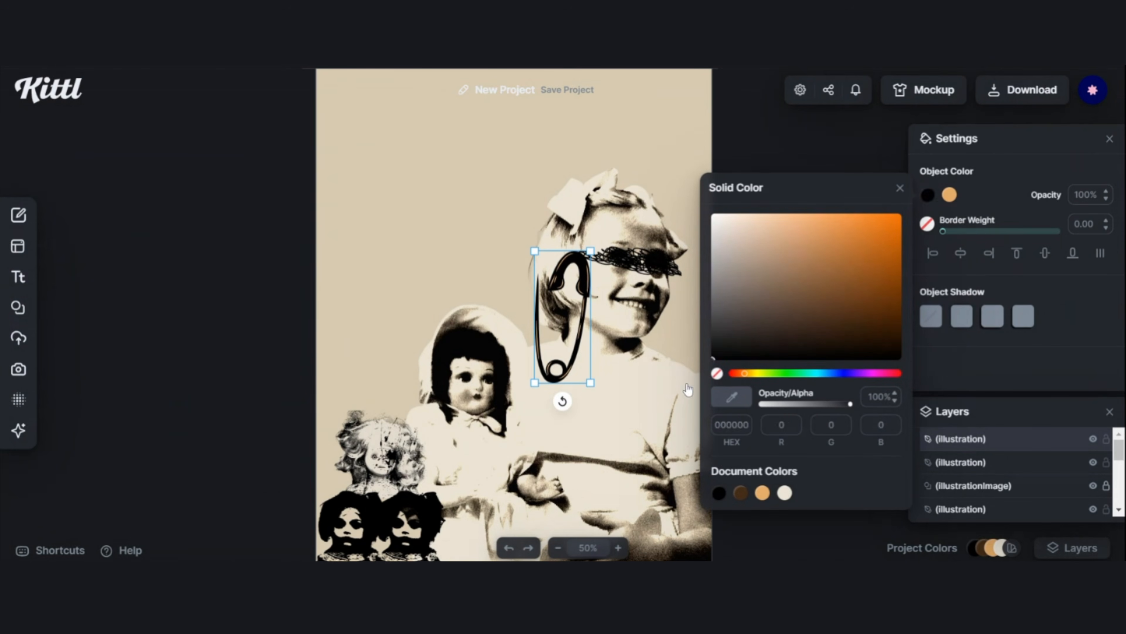
left_click(949, 195)
left_click_drag(736, 271, 733, 247)
- Shrink and tilt the safety pin, place it near the shoulder of the girl's dress, and delete the leftover extra element
left_click_drag(591, 383, 692, 366)
scroll(560, 311, "up", 1)
left_click_drag(695, 324, 542, 361)
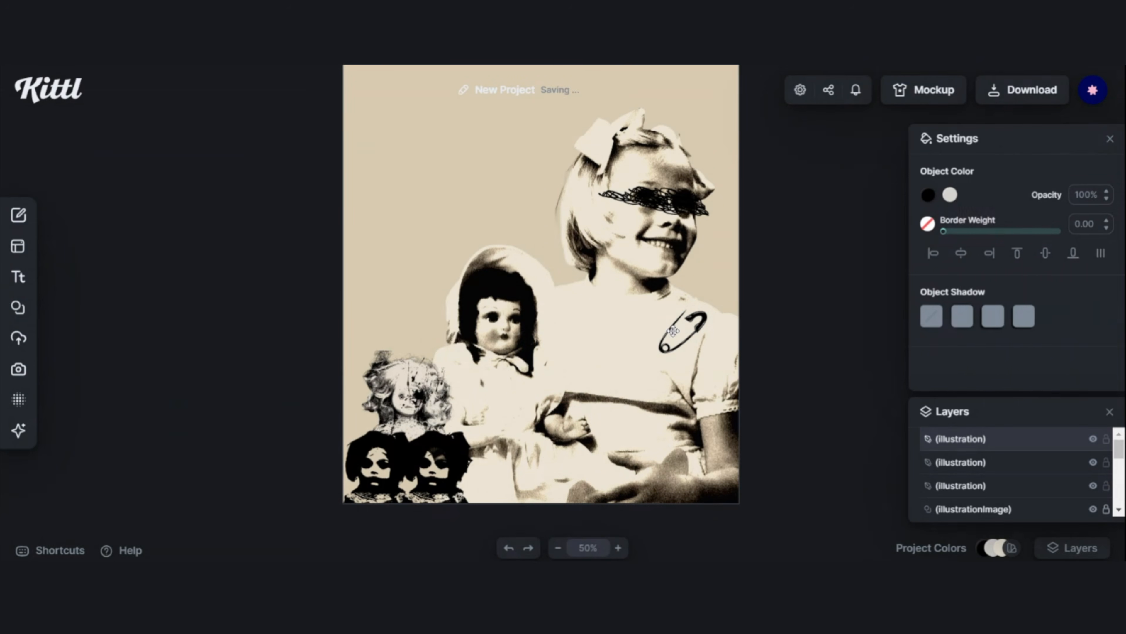
key("Delete")
left_click_drag(673, 331, 686, 293)
left_click_drag(532, 350, 542, 401)
left_click(417, 445)
left_click(596, 335)
key("Delete")
left_click_drag(596, 334, 623, 394)
- Add a headline in the poster's empty upper area and change its text to "THE"
left_click(18, 276)
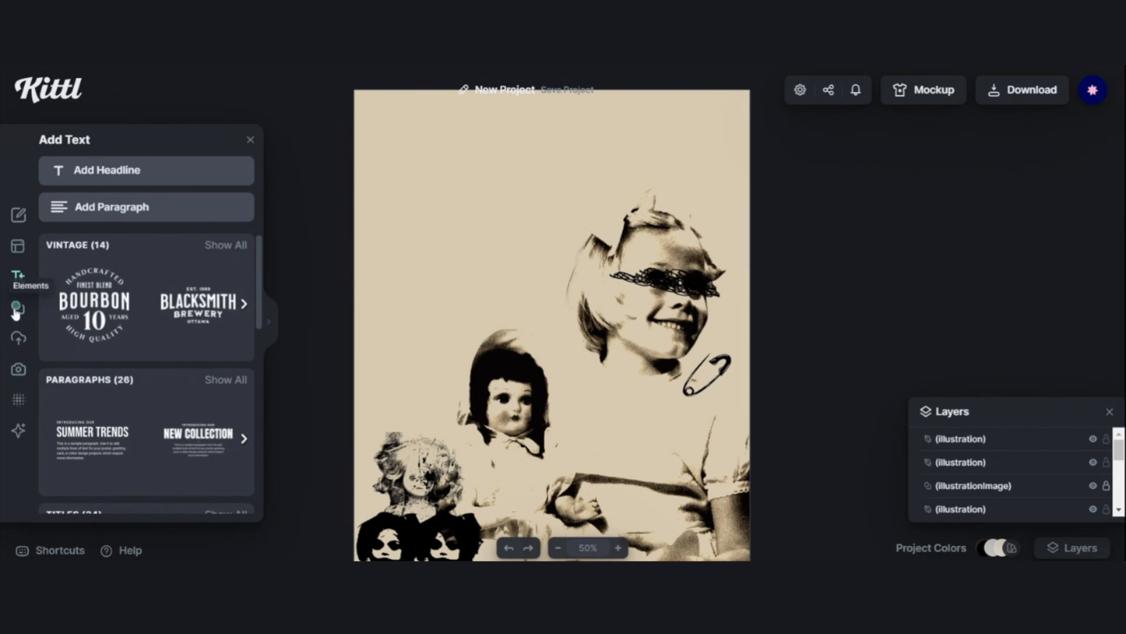
left_click(17, 309)
left_click(18, 277)
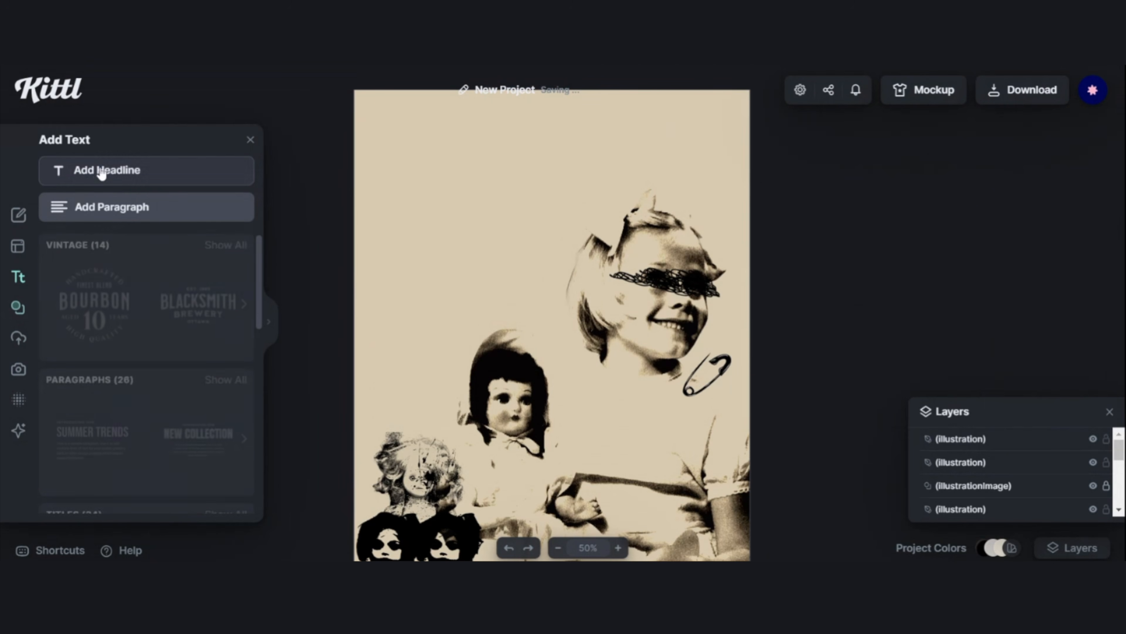
left_click(101, 172)
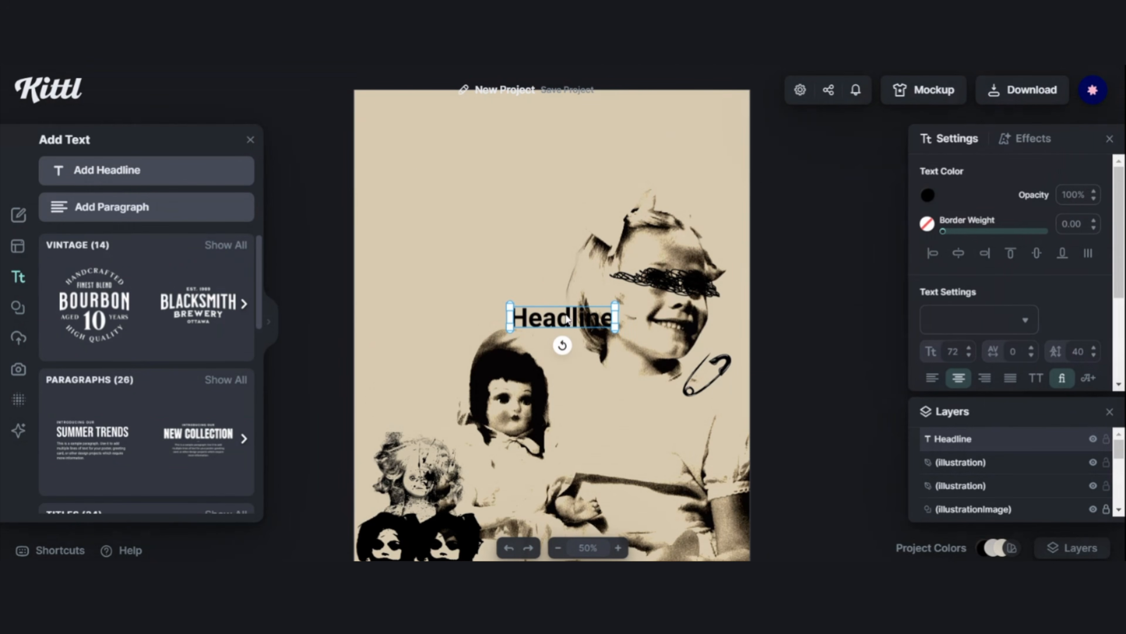
left_click_drag(532, 317, 475, 187)
double_click(474, 179)
type("THE")
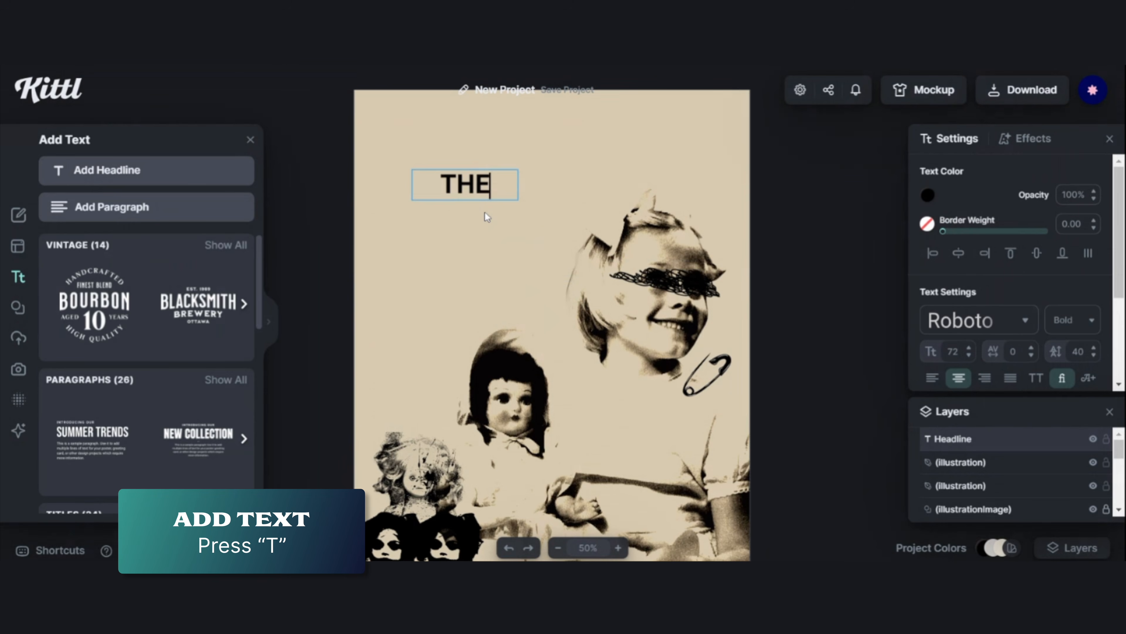
key("Escape")
- Set the "THE" headline in the Beatstreet typeface, enlarge it to size 176, and place it in the poster's upper left corner
left_click(984, 321)
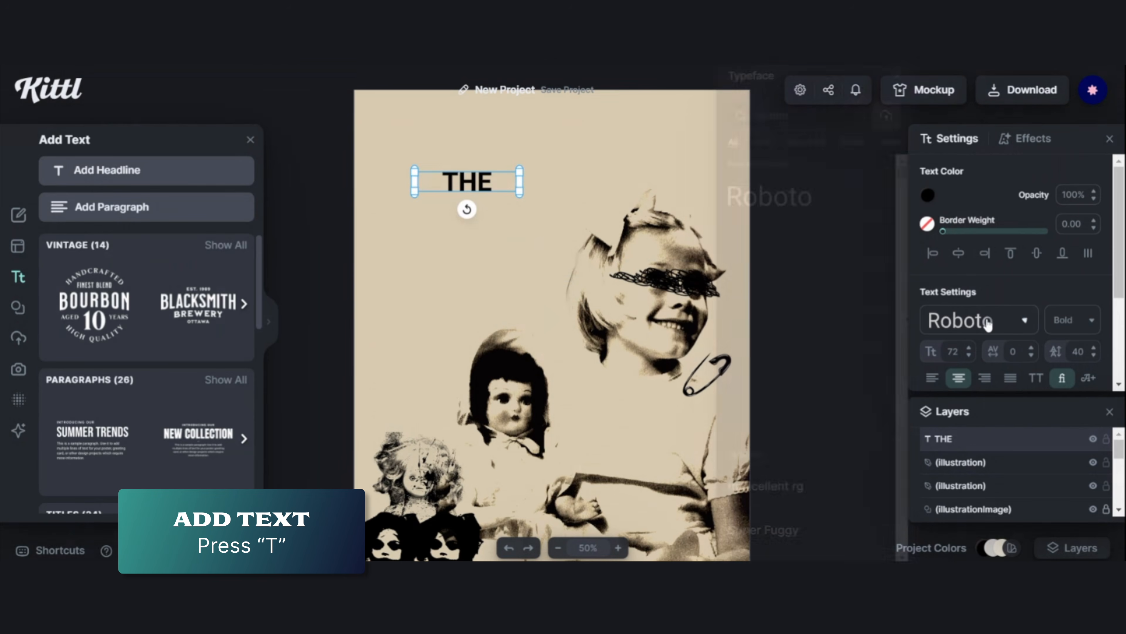
left_click(883, 147)
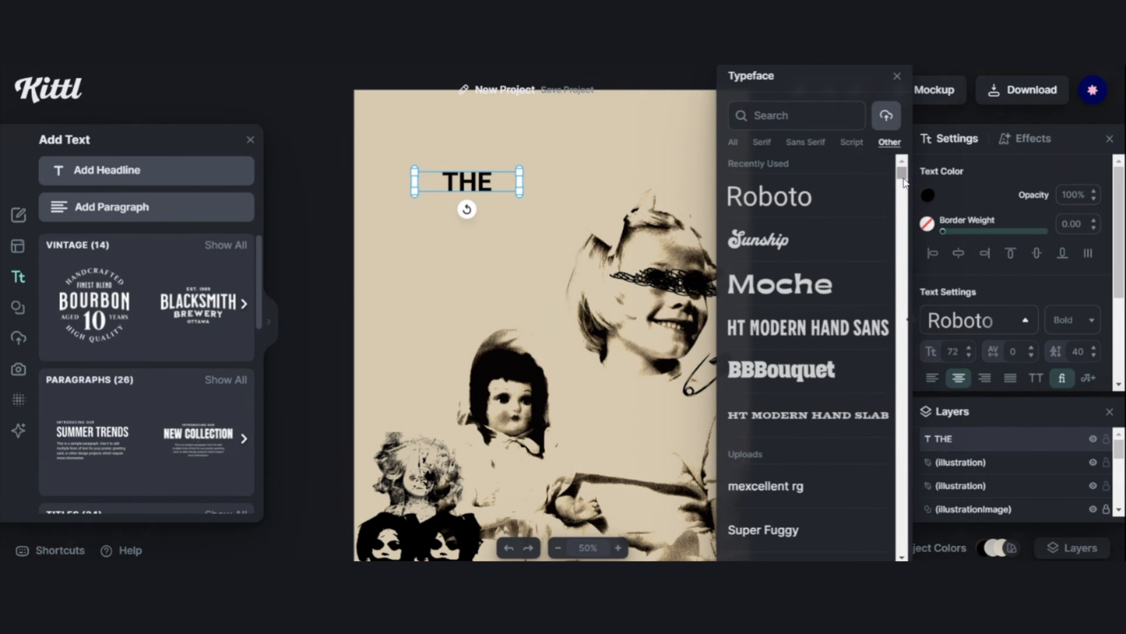
mouse_move(903, 176)
left_mouse_down()
mouse_move(896, 204)
mouse_move(896, 190)
left_mouse_up()
scroll(856, 225, "down", 6)
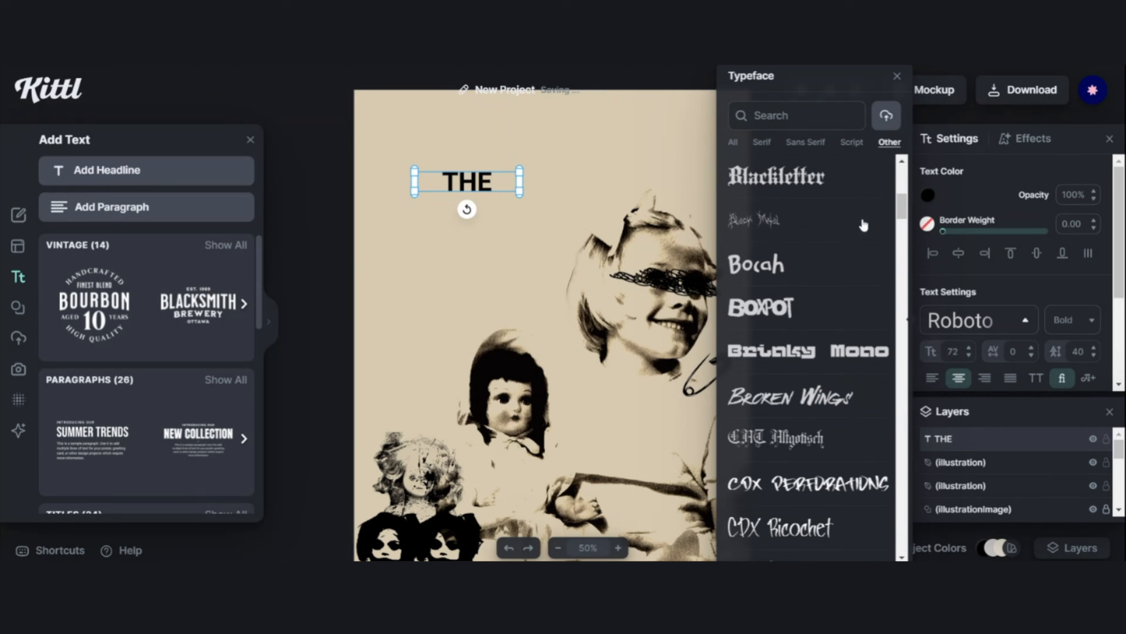
scroll(864, 225, "down", 15)
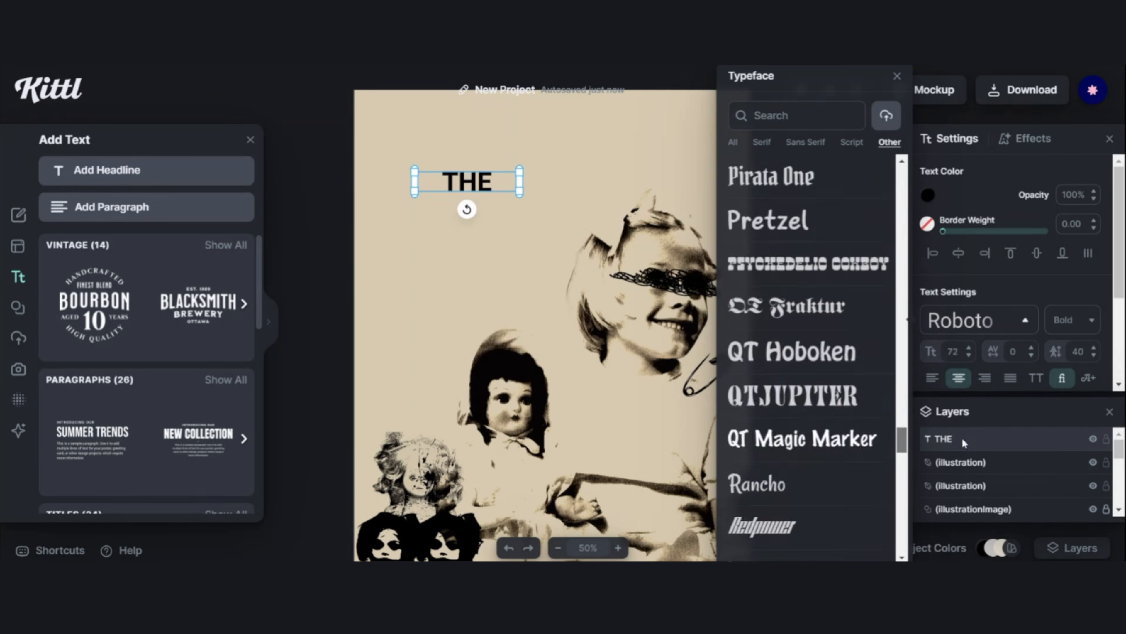
scroll(843, 311, "up", 15)
left_click(768, 305)
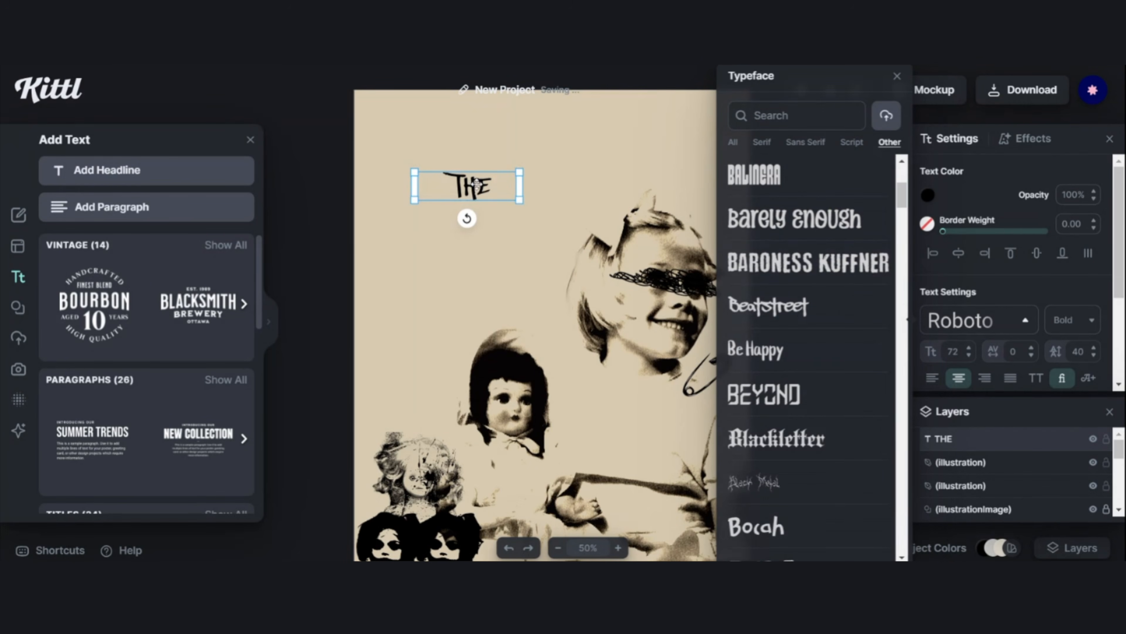
left_click(515, 186)
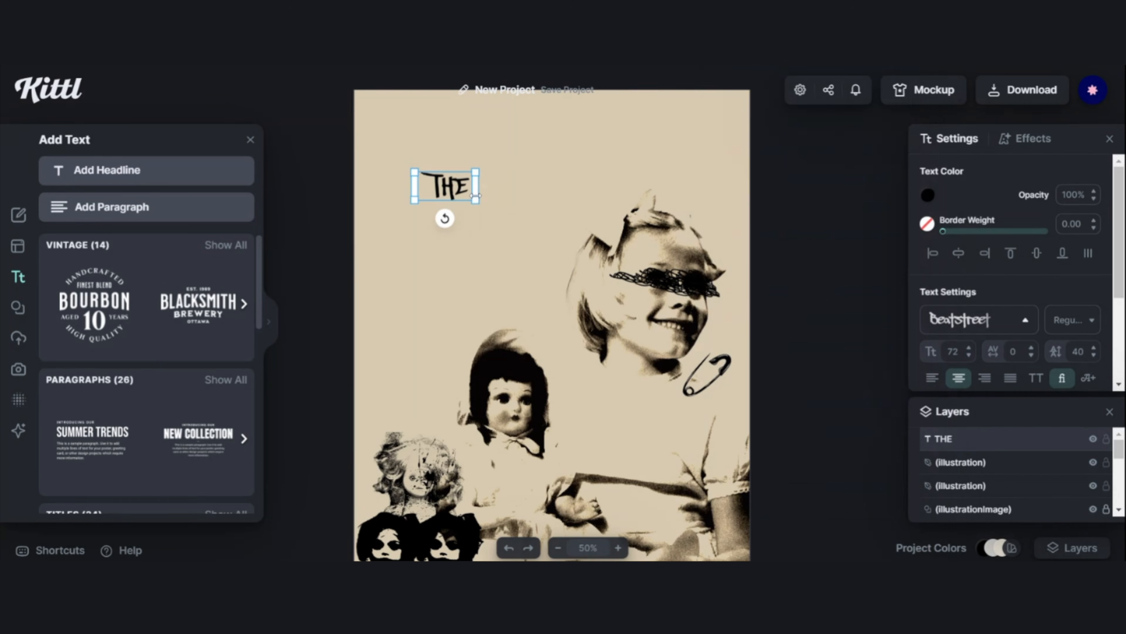
left_click_drag(530, 234, 510, 213)
left_click(549, 113)
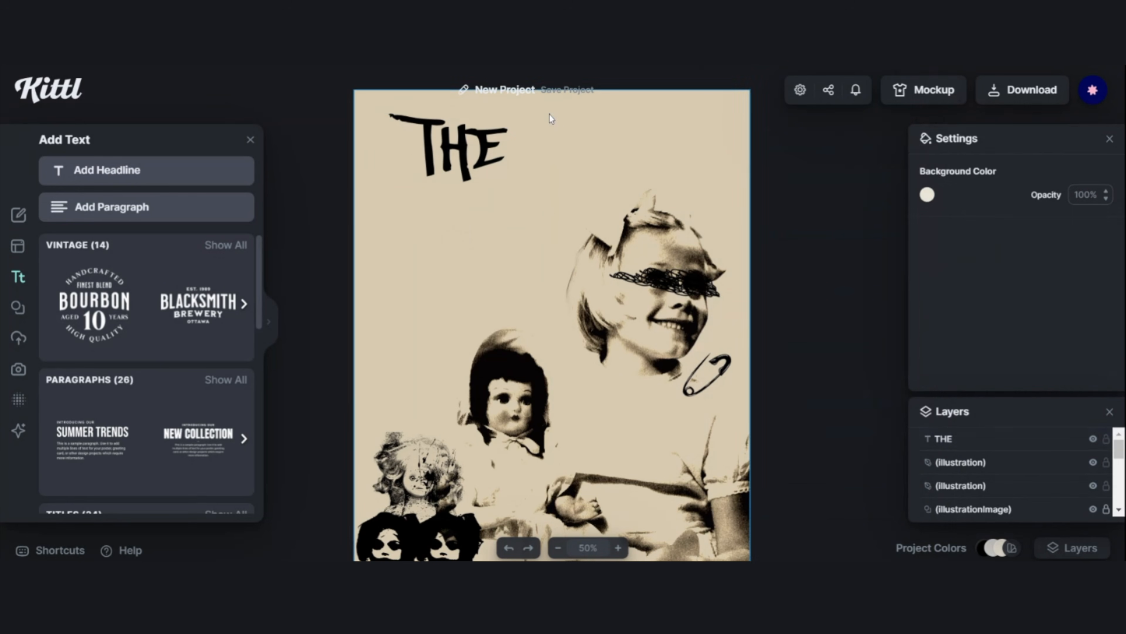
- Duplicate the "THE" headline just below the original and change the copy's text to "DOLLS"
left_click(455, 147)
left_click_drag(456, 147, 475, 230)
double_click(474, 230)
type("DOLLS")
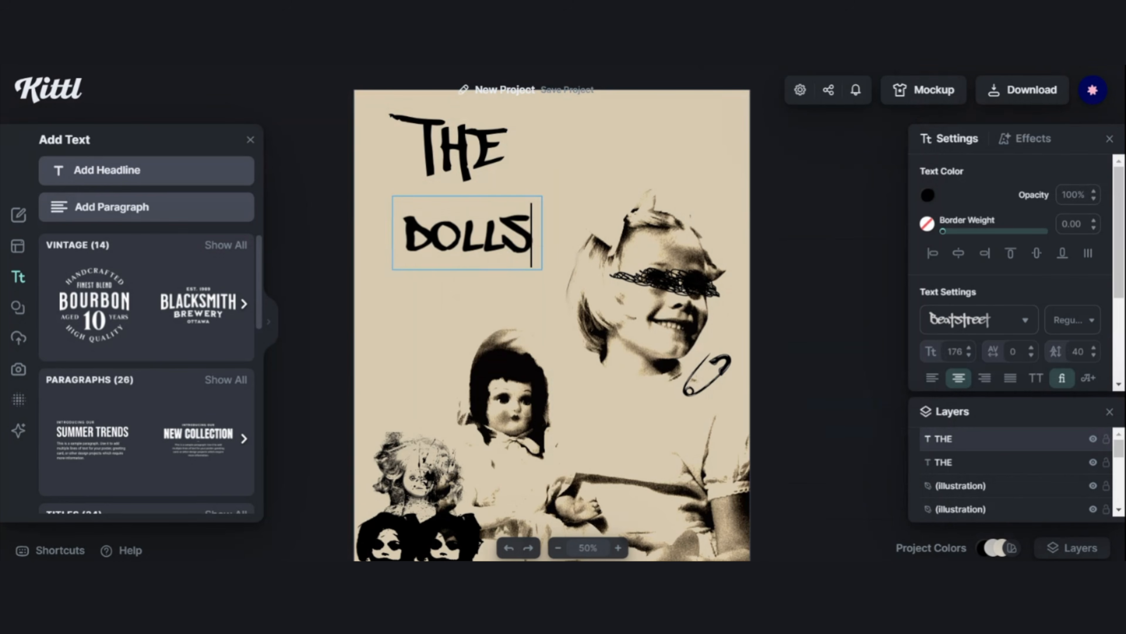
key("Escape")
- Change "DOLLS" to a heavy, uneven cutout-style display typeface from the Other category
left_click(982, 324)
left_click(888, 142)
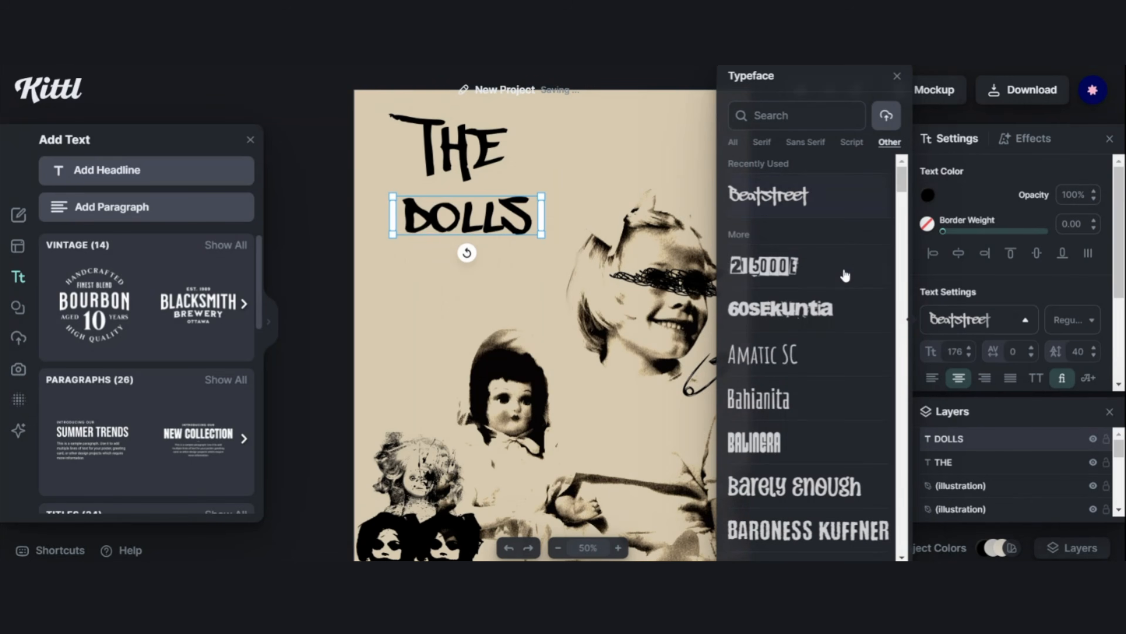
left_click(844, 272)
scroll(838, 386, "down", 5)
left_click(790, 364)
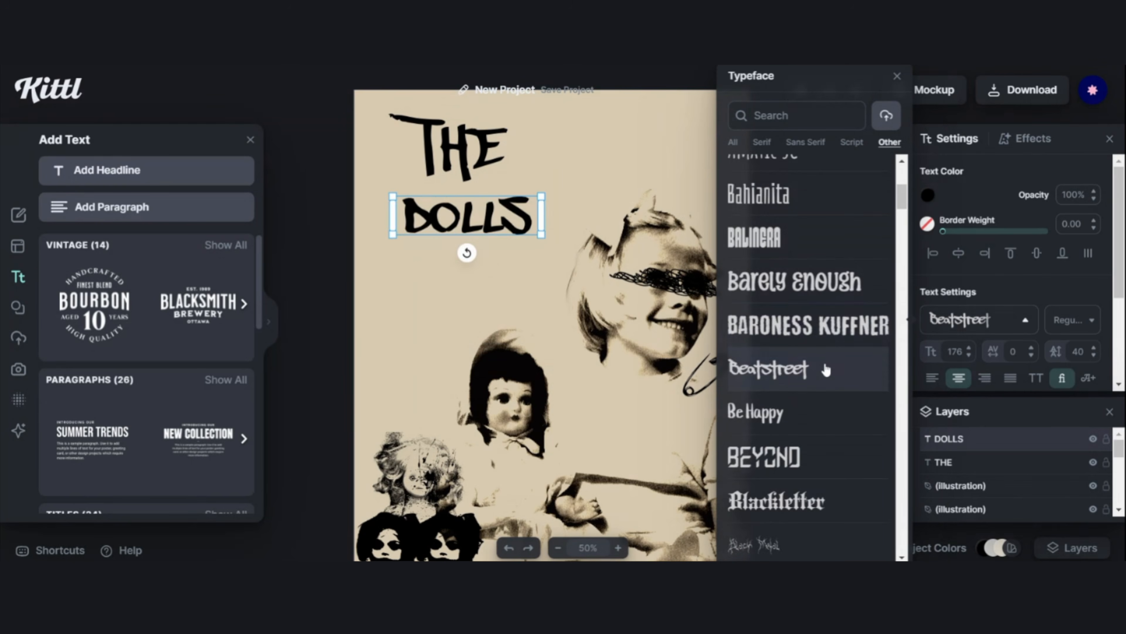
left_click(844, 498)
scroll(844, 498, "down", 4)
left_click(804, 412)
left_click_drag(545, 269, 552, 268)
- Enlarge "DOLLS" and fit it tightly beneath "THE" so the two words form one title lockup
left_click(506, 169)
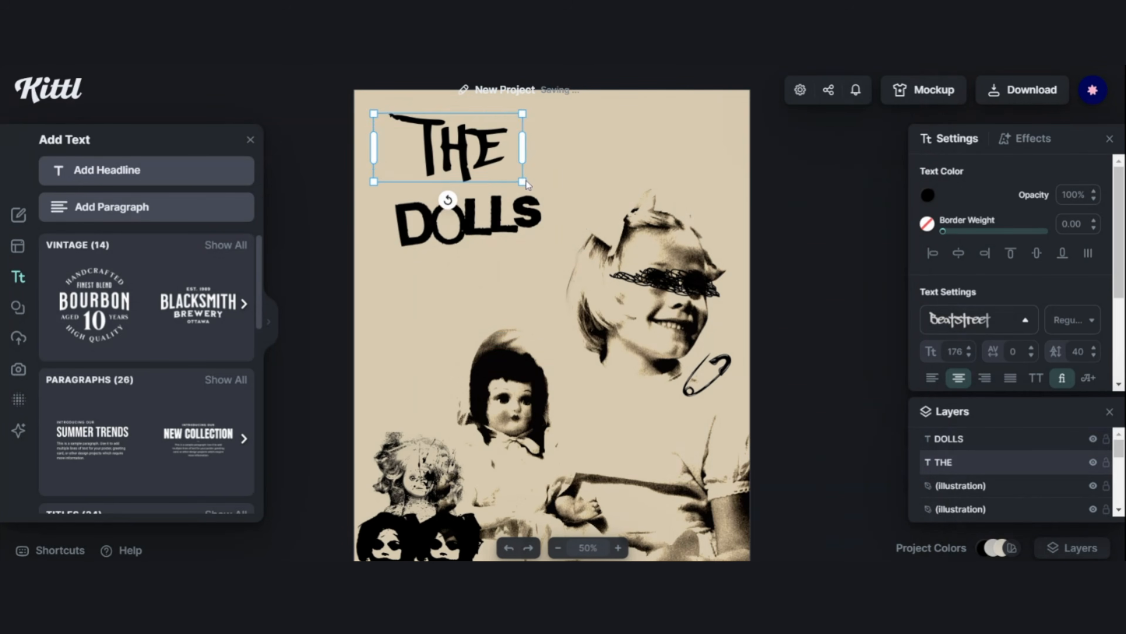
left_click_drag(451, 197, 446, 198)
left_click_drag(390, 147, 481, 231)
left_click_drag(548, 250, 602, 277)
left_click_drag(547, 246, 543, 197)
- Move the safety pin from the girl's dress to the end of the word "THE" in the title
left_click(777, 311)
left_click(618, 548)
left_click(559, 548)
left_click_drag(712, 346, 504, 118)
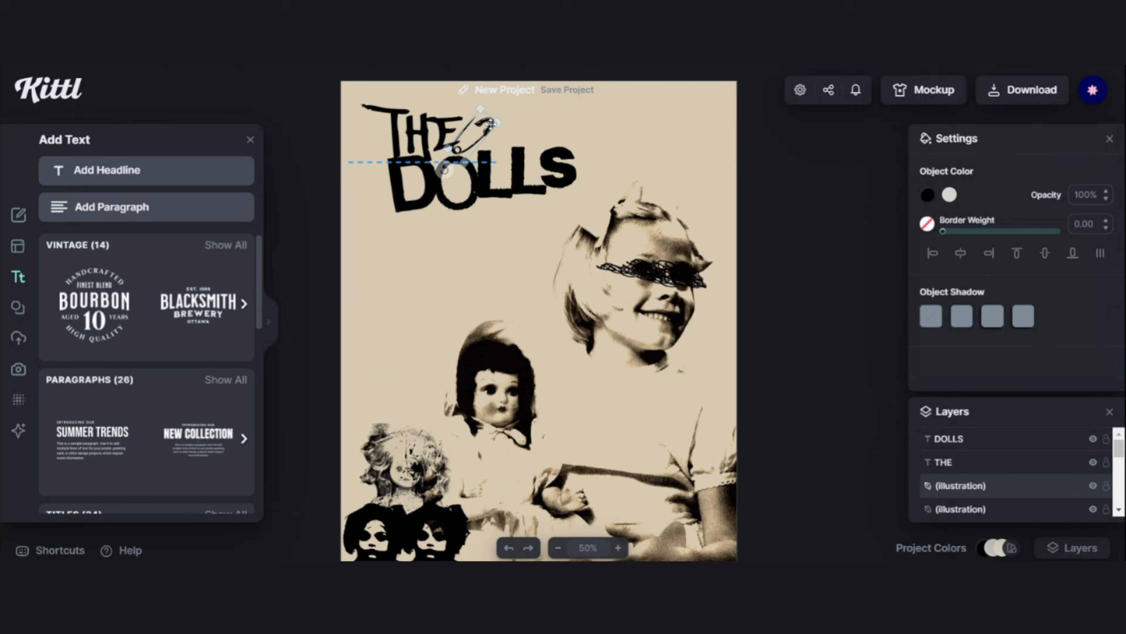
- Add the text "TRASH & PUNK 4 LIFE" in Beatstreet at size 46 and place it below the girl's chin
left_click(147, 170)
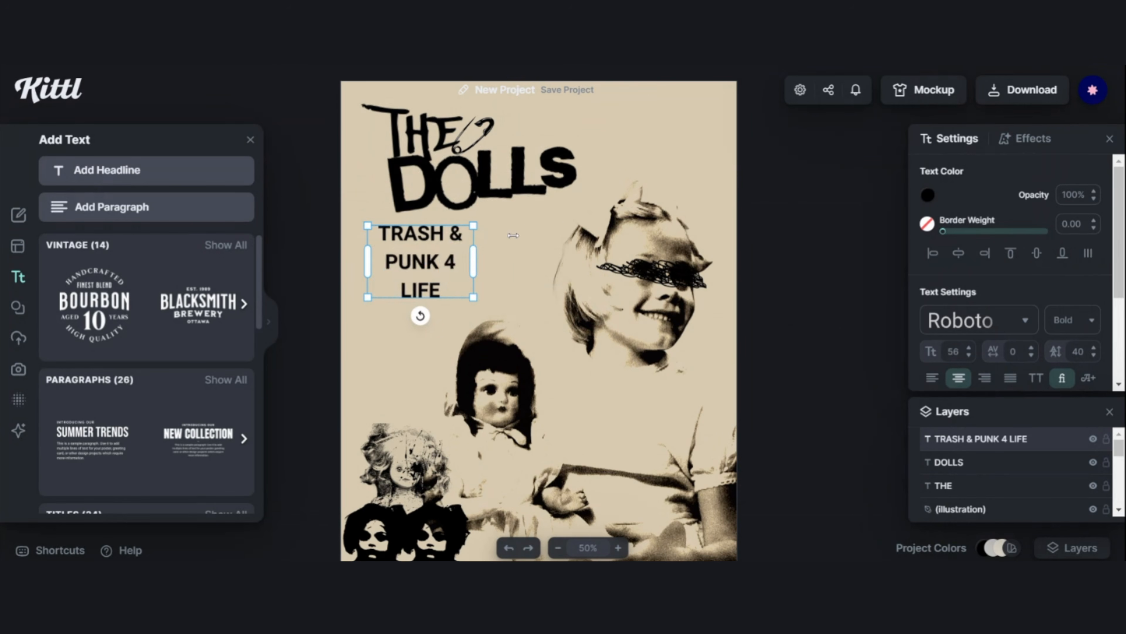
left_click(1000, 325)
left_click_drag(899, 180, 899, 213)
left_click(847, 214)
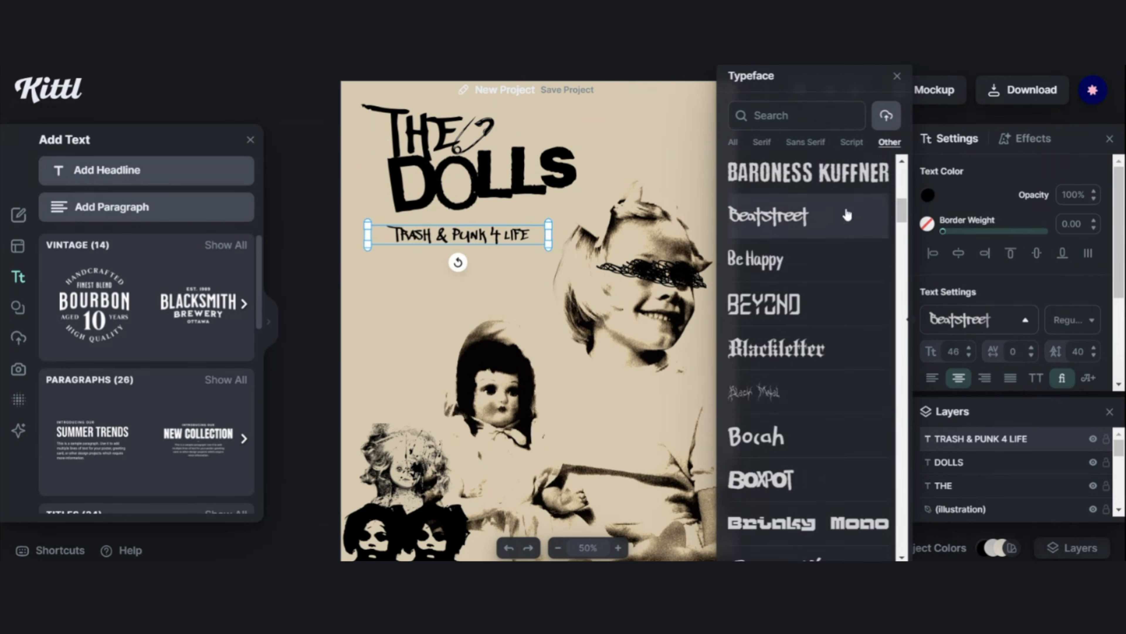
left_click_drag(478, 233, 652, 233)
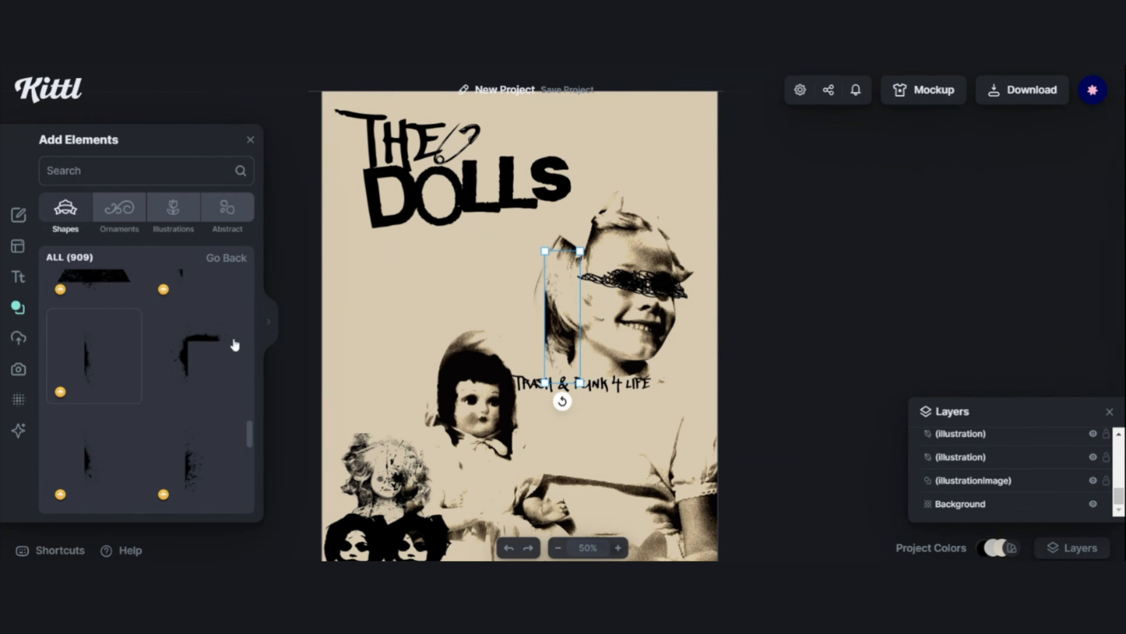
- Enlarge the splattered edge shape along the poster's upper left side and recolor all black artwork to off-black 131312
left_click_drag(551, 292, 510, 297)
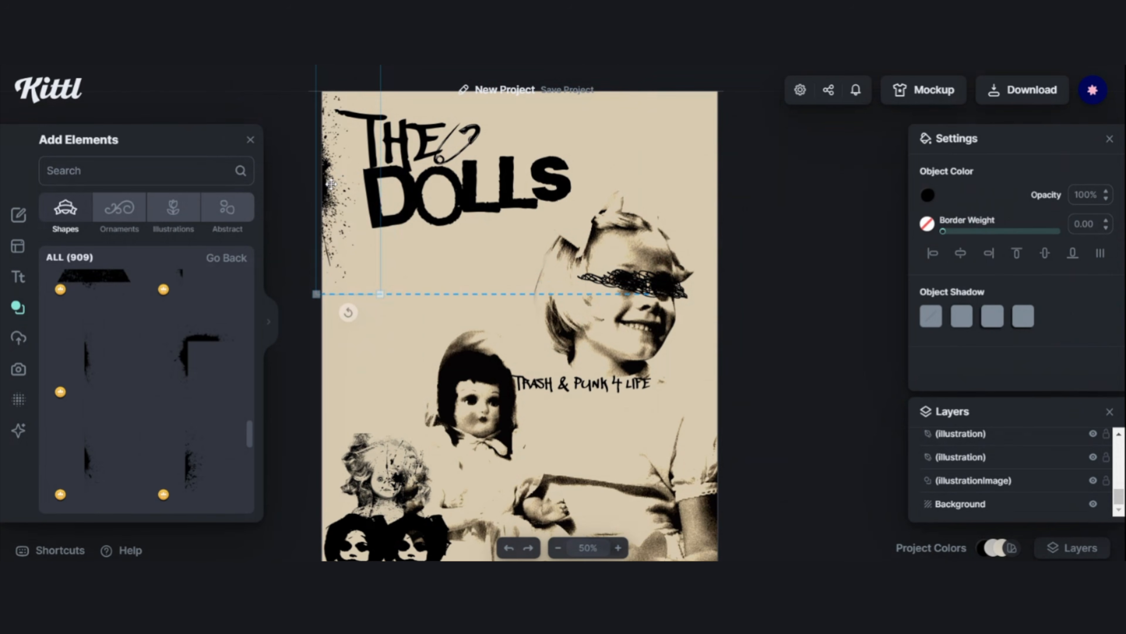
left_click(928, 195)
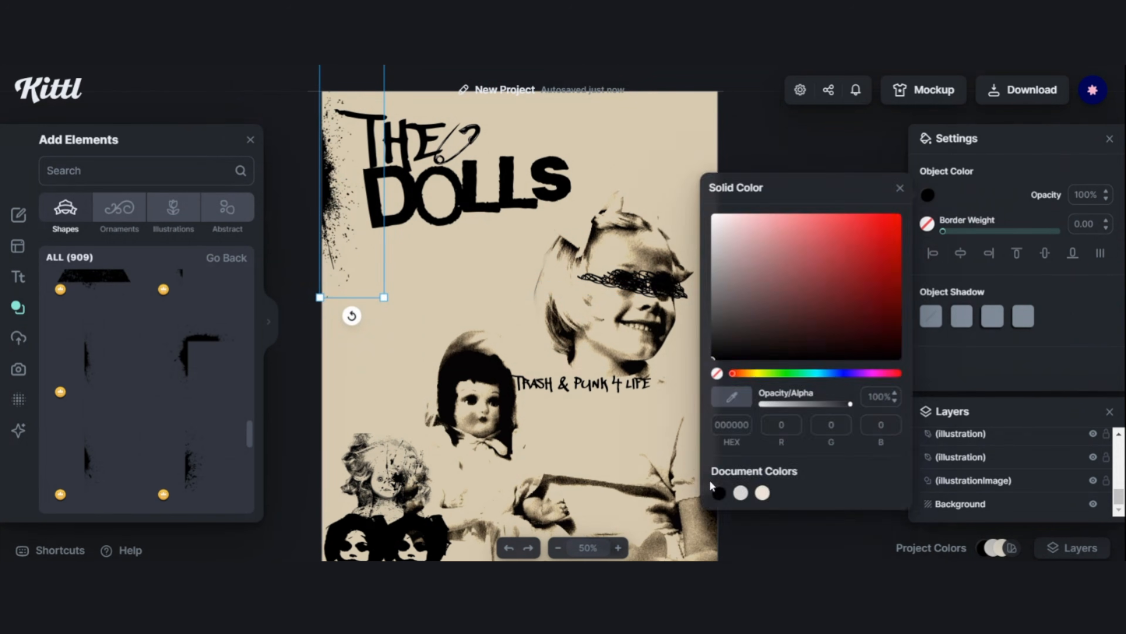
key("ctrl+a")
left_click(950, 195)
left_click(754, 397)
left_click_drag(807, 312, 745, 349)
left_click(754, 397)
left_click(631, 82)
left_click_drag(652, 227, 650, 225)
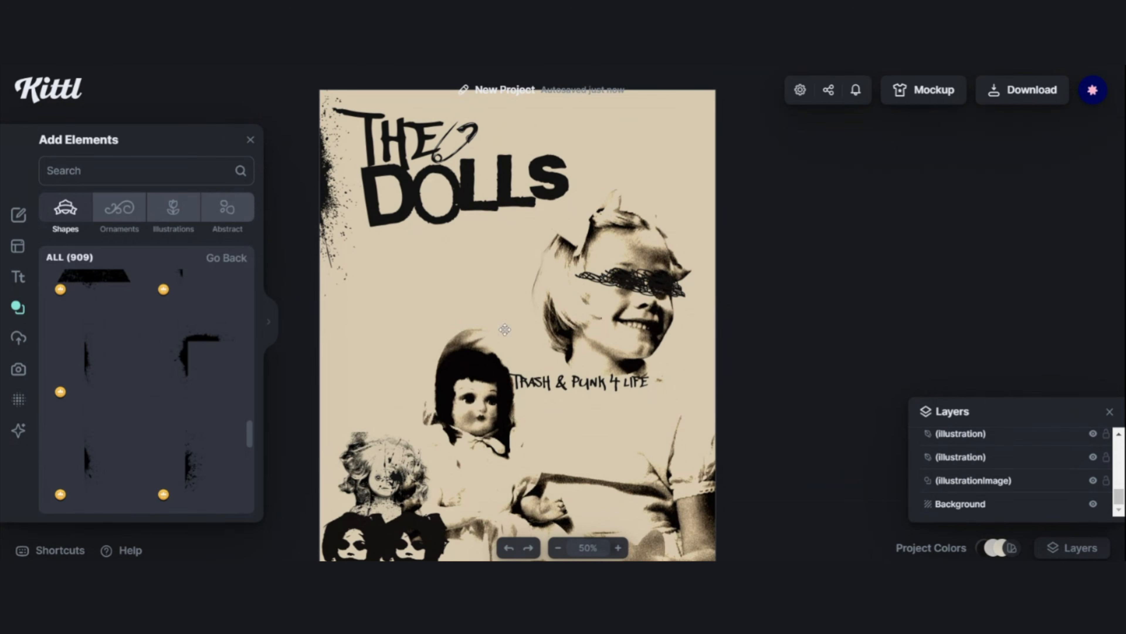
- Add another splattered edge shape and position it along the poster's right edge beside the girl's dress
scroll(186, 390, "down", 2)
left_click(191, 390)
right_click(548, 308)
left_click(593, 427)
left_click_drag(568, 315, 701, 402)
left_click(700, 417)
- Try a bright, saturated color on both splattered edge shapes and undo the color change
left_click(323, 190, "shift")
left_click(928, 195)
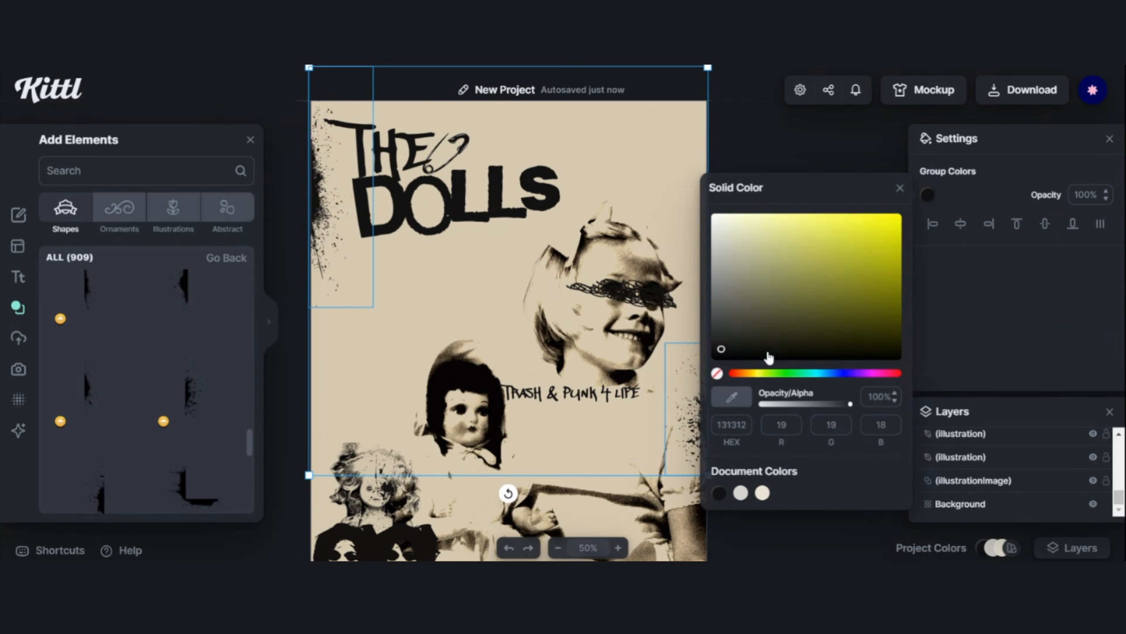
left_click(734, 373)
left_click(880, 251)
key("ctrl+z")
left_click(638, 248)
left_click_drag(638, 249, 650, 247)
- Add two doll stencils from the Streetart Stencils illustrations, placing one beside the final S of the title
left_click(227, 208)
left_click(173, 207)
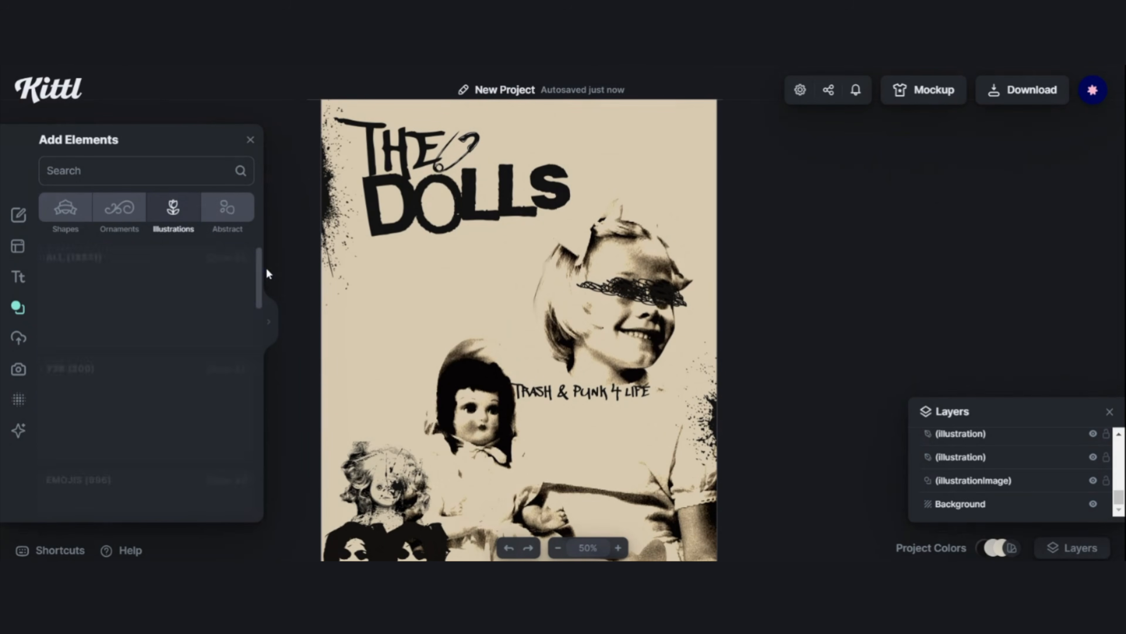
left_click(230, 326)
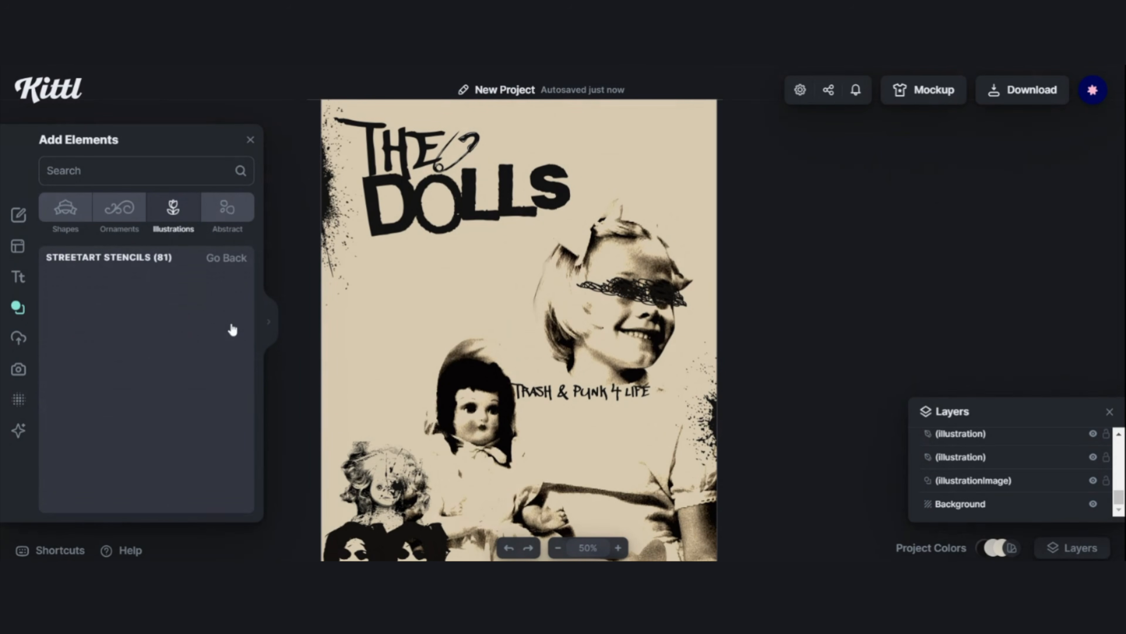
scroll(229, 337, "down", 5)
scroll(226, 338, "down", 10)
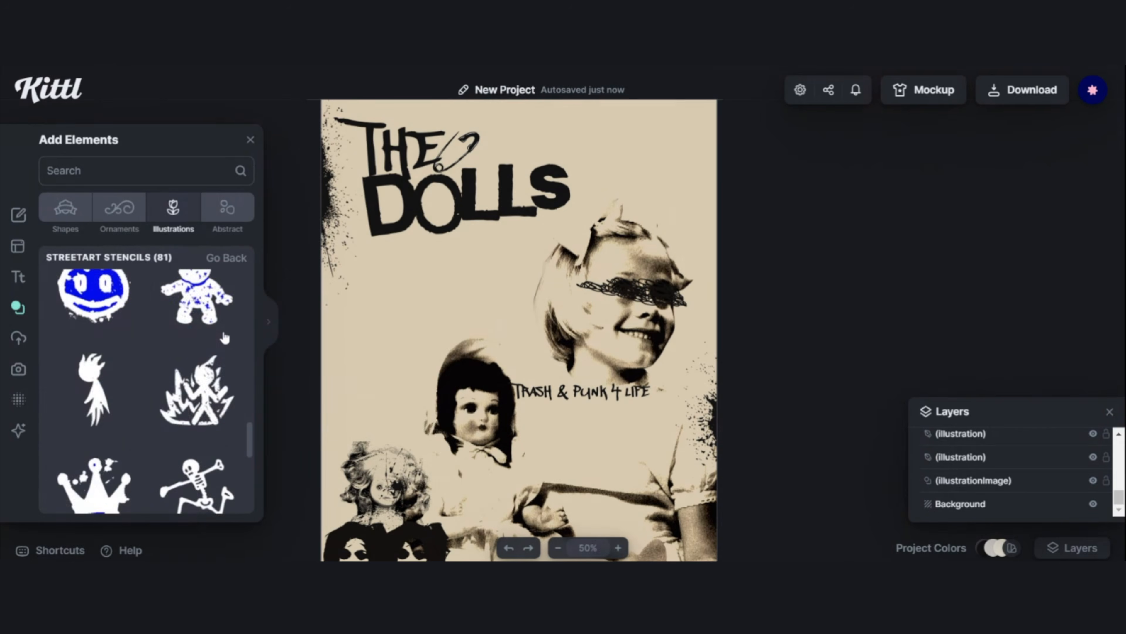
left_click(194, 351)
scroll(194, 351, "up", 10)
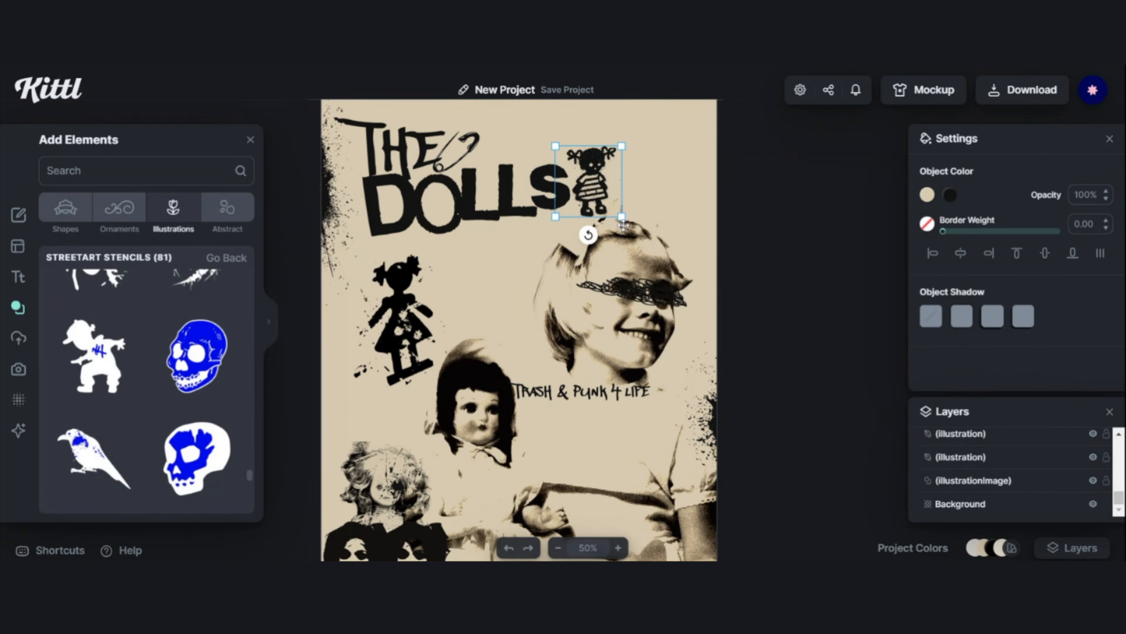
left_click(449, 384)
left_click(449, 384)
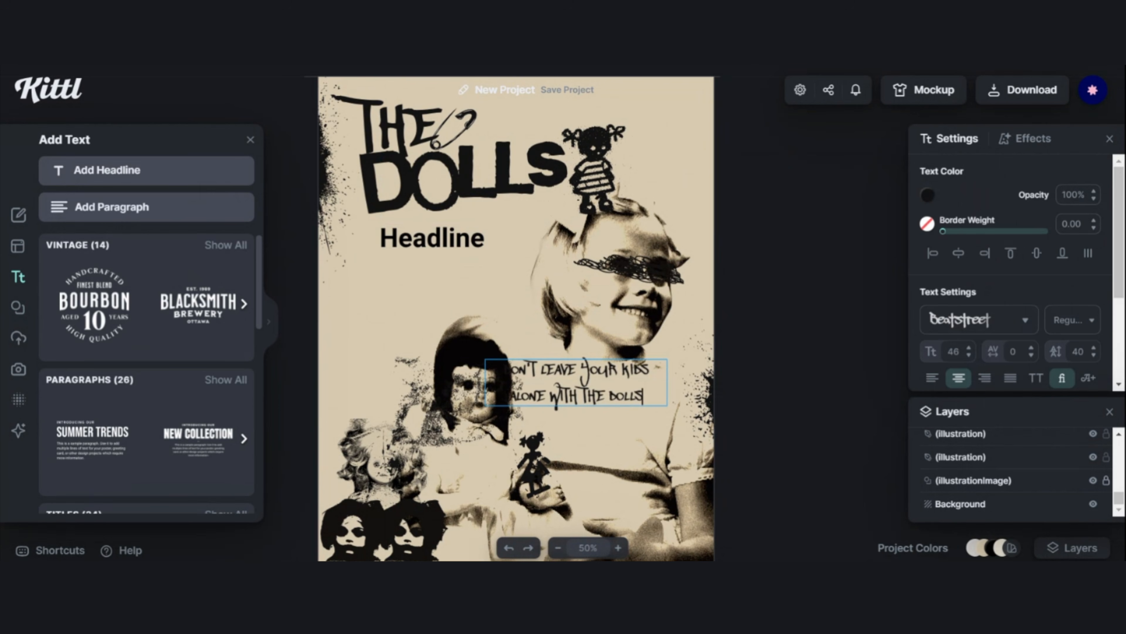
- Finish the text "DON'T LEAVE YOUR KIDS ALONE WITH THE DOLLS" and position it below the girl's chin
left_click(522, 294)
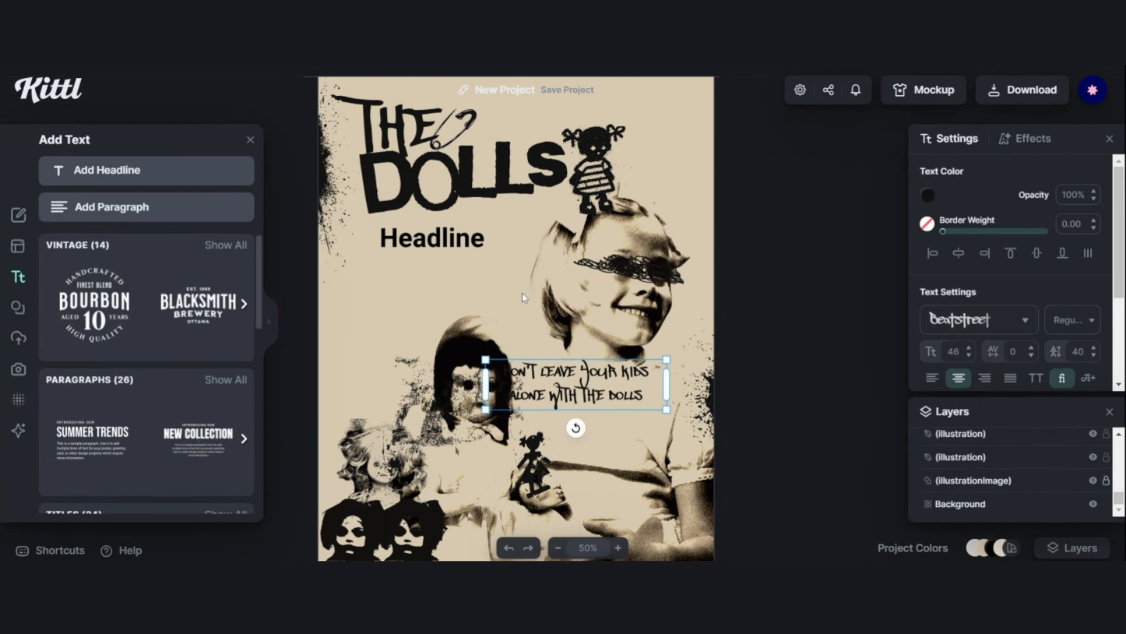
left_click(630, 379)
left_click_drag(649, 336, 650, 336)
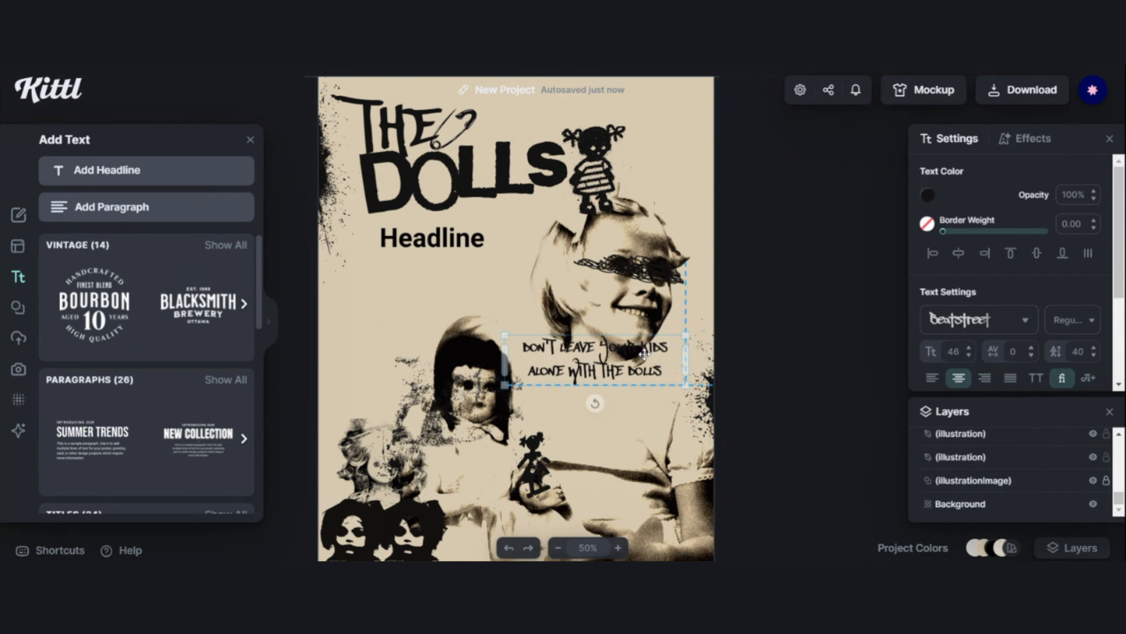
- Create the date texts "AUG" and "26", set "26" in Piazzolla Black and arrange both on the black grunge block
double_click(433, 241)
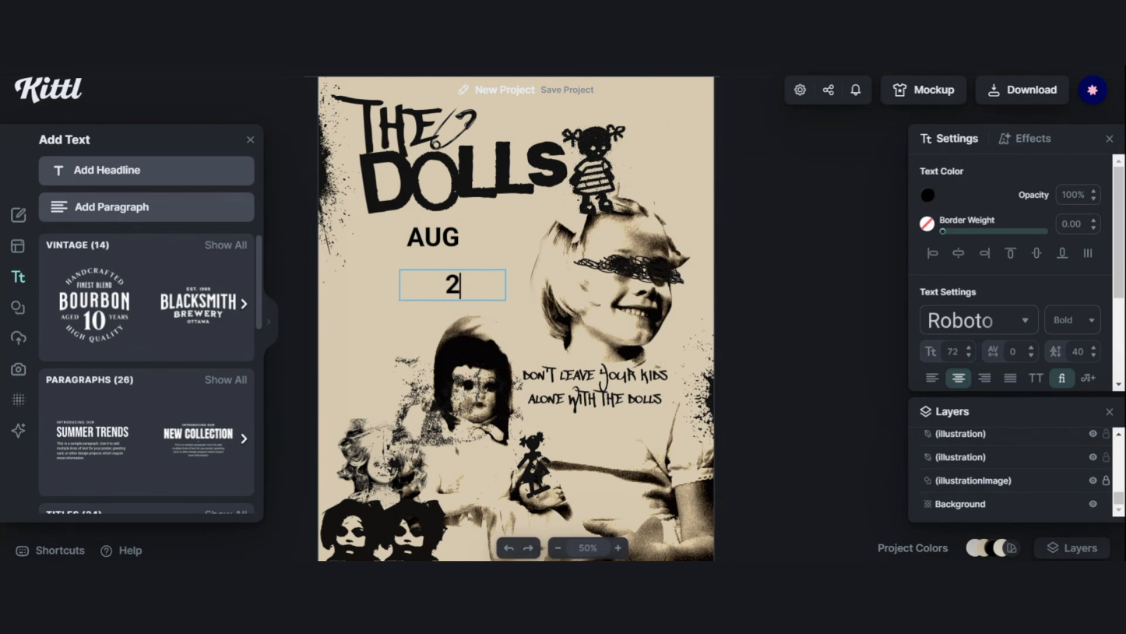
type("6")
left_click(981, 320)
scroll(807, 355, "down", 10)
left_click(812, 139)
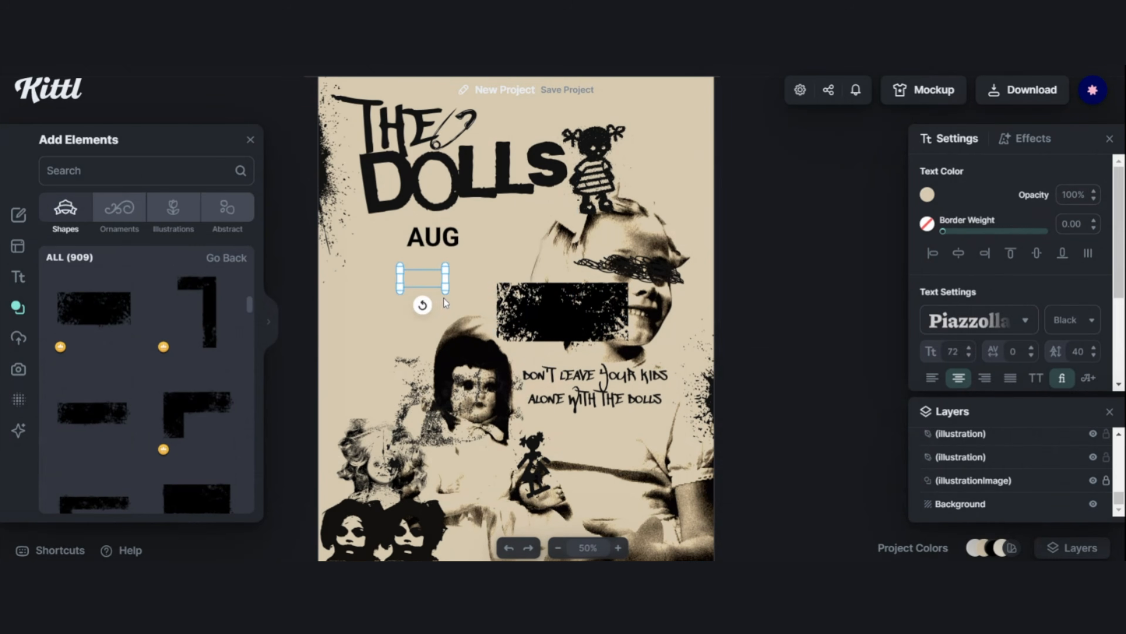
left_click(980, 319)
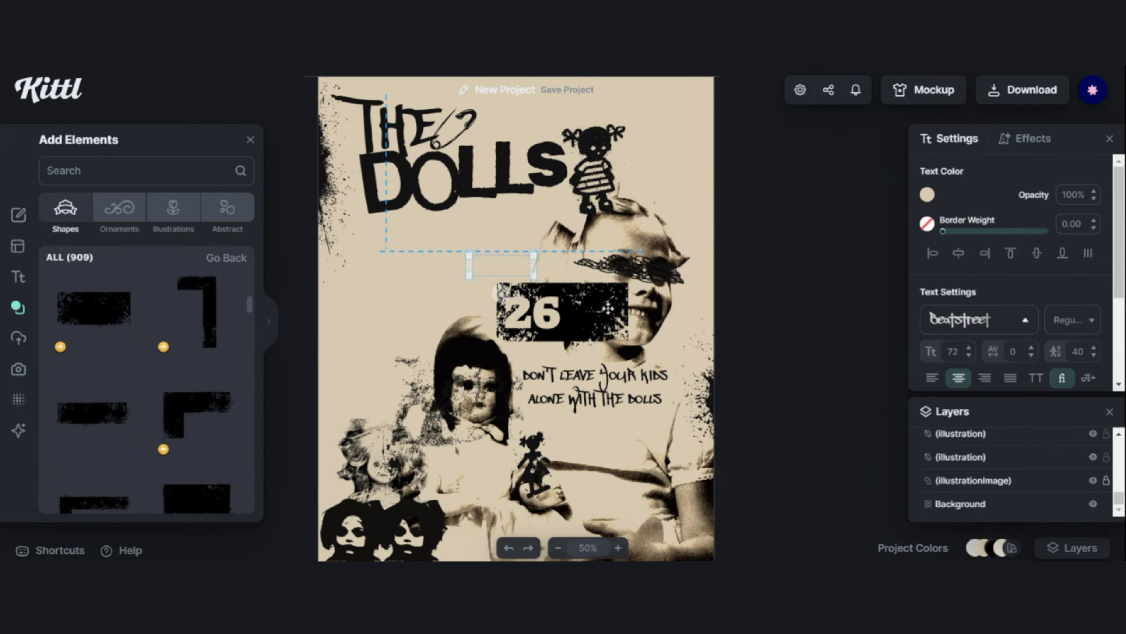
left_click_drag(460, 245, 622, 306)
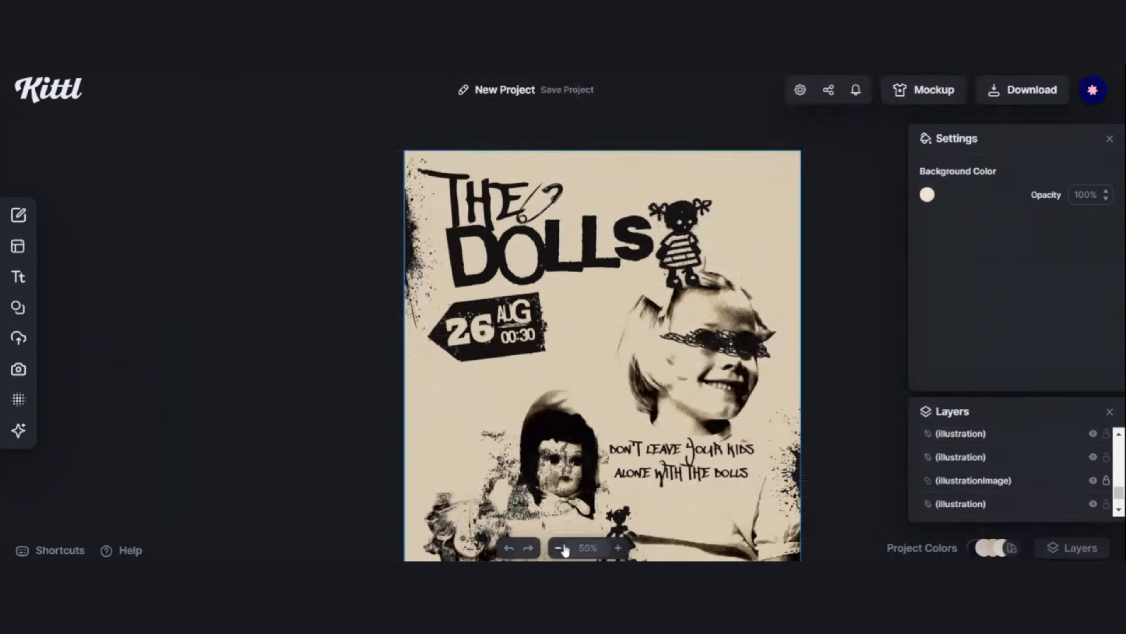
- Place a scribbled oval beside the date badge and shift the last letters of "DOLLS" upward
left_click(562, 547)
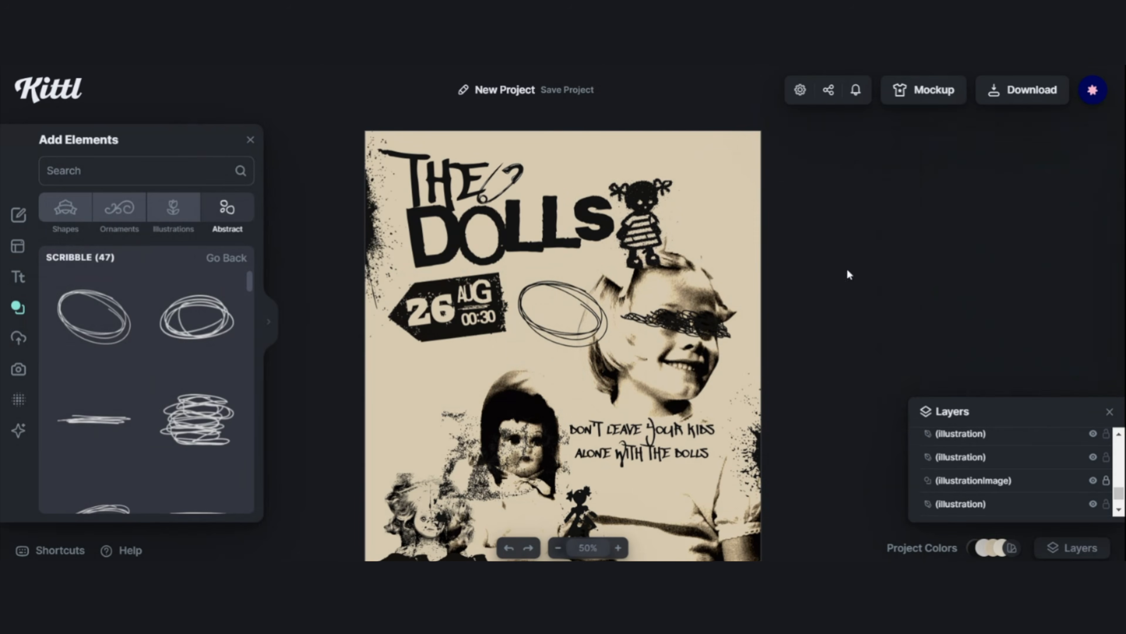
left_click(594, 214)
scroll(1012, 267, "down", 1)
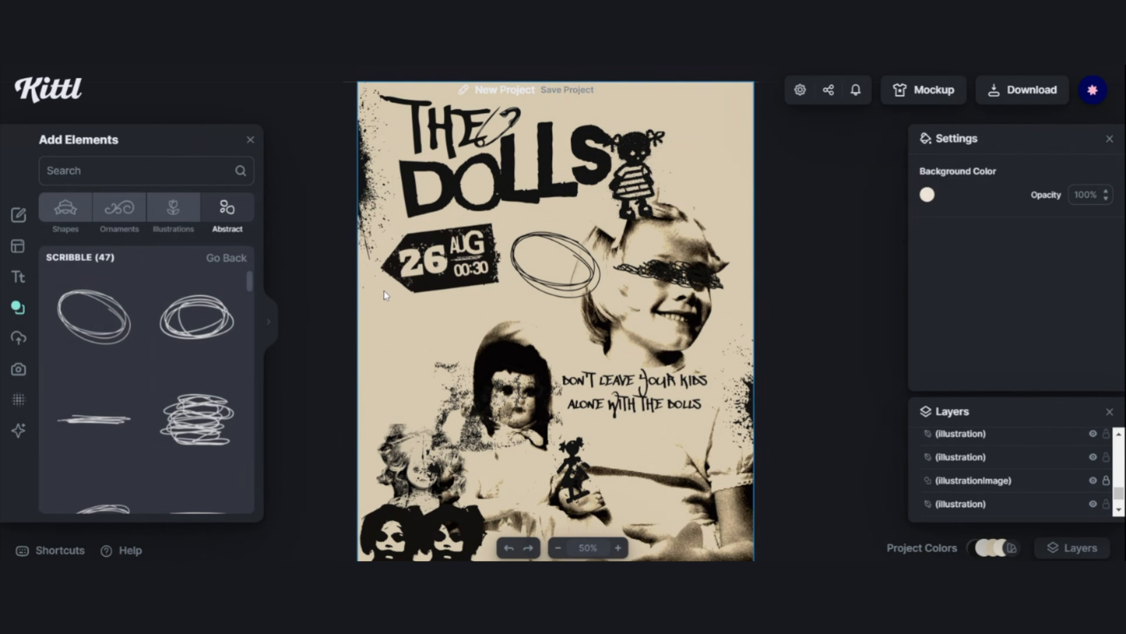
- Move the date badge to the poster's lower right side and place an outlined starburst beside the dark-haired doll
left_click(463, 267)
left_click_drag(463, 266, 705, 491)
left_click(748, 331)
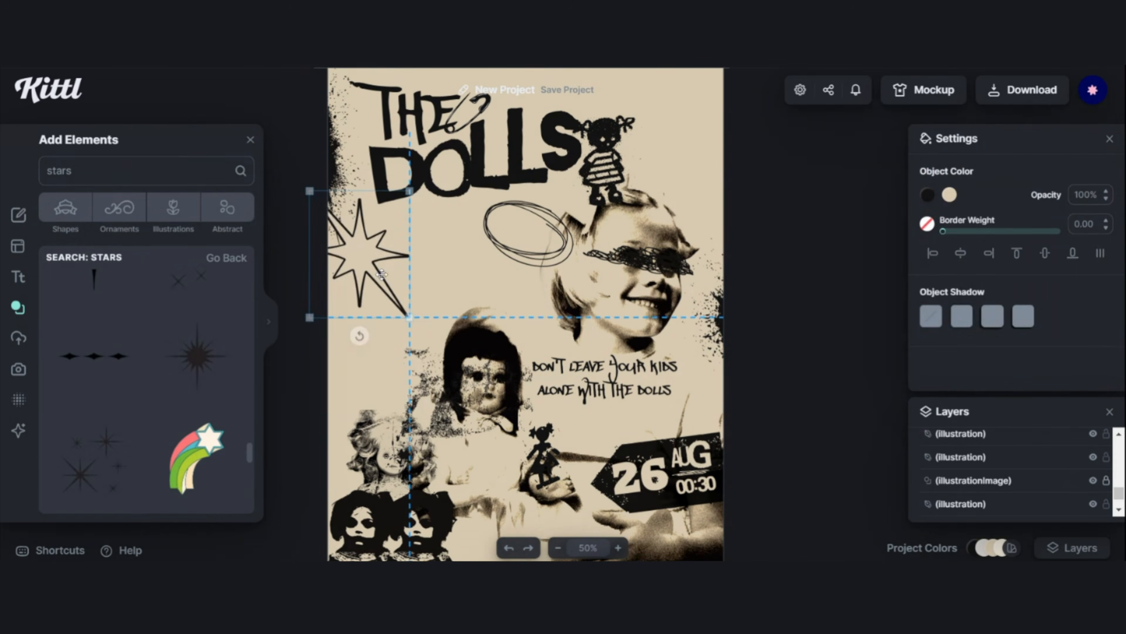
left_click_drag(359, 199, 402, 415)
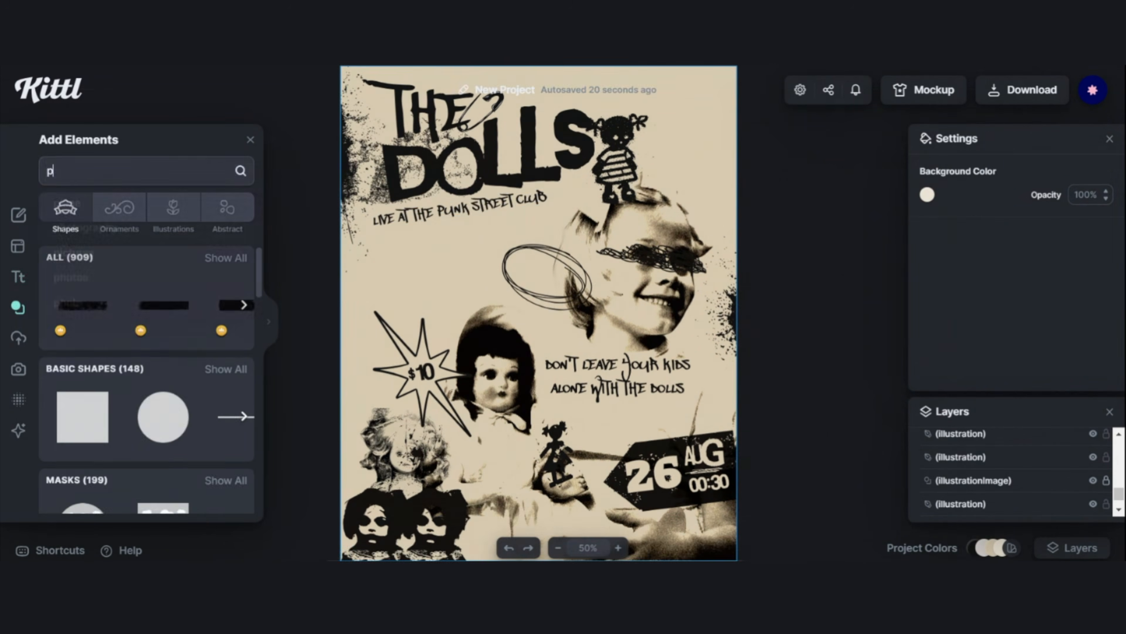
- Search the elements for "paper" and place torn paper strips at the poster's upper right and over the dark-haired doll
type("aper")
key("Return")
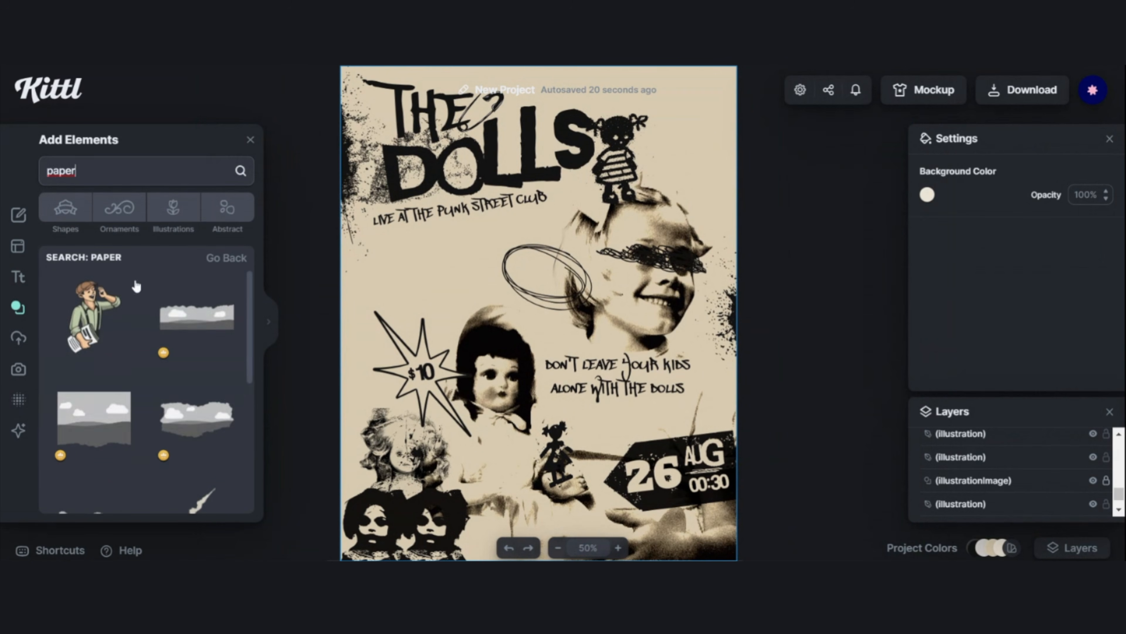
scroll(158, 387, "down", 5)
scroll(103, 361, "down", 3)
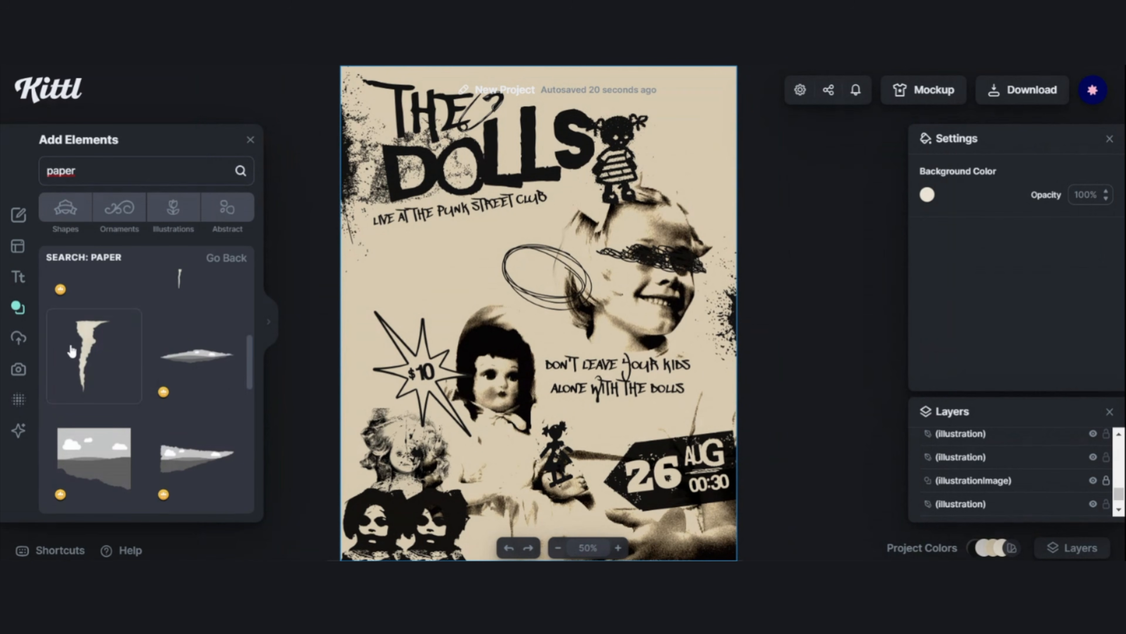
left_click(568, 287)
left_click_drag(716, 105, 718, 107)
scroll(143, 389, "down", 3)
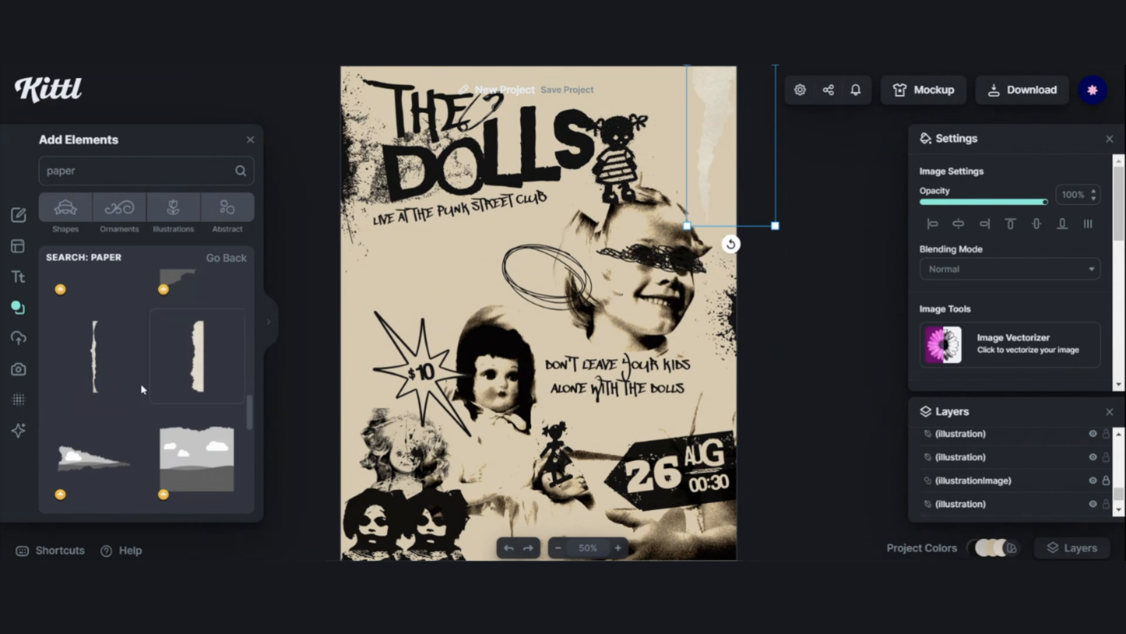
left_click_drag(514, 380, 517, 379)
- Duplicate the club line below itself and change the copy to "+ DJ", the DJ's name and "DANCE PUNK SET"
left_click(464, 209)
scroll(541, 289, "up", 6)
left_click_drag(510, 254, 568, 344)
left_click_drag(443, 196, 434, 289)
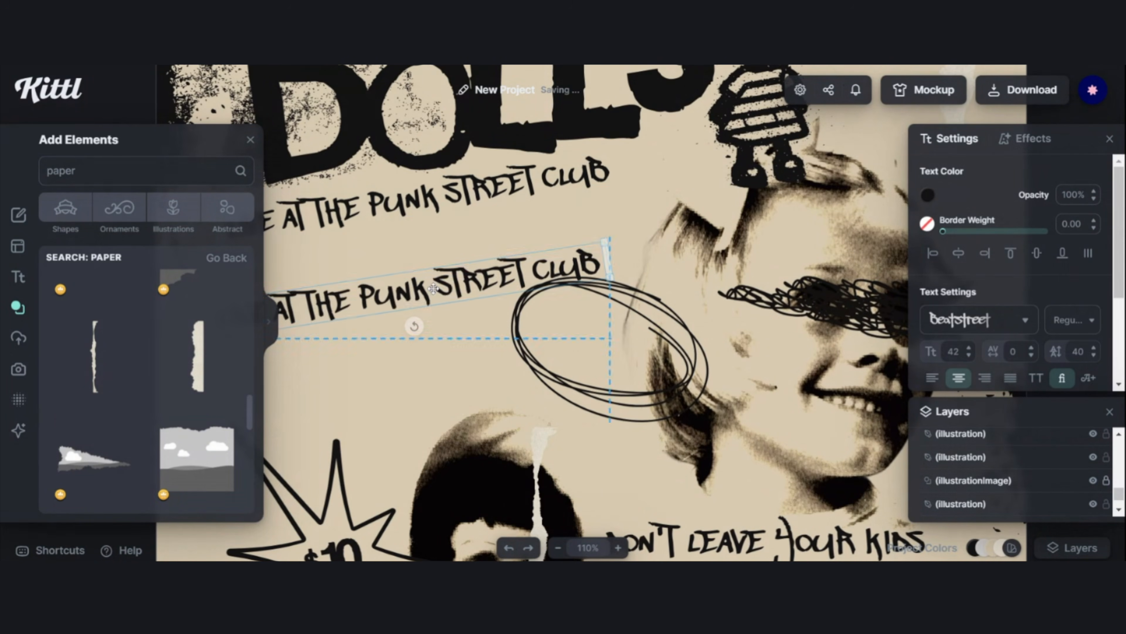
double_click(511, 266)
type("+ DK")
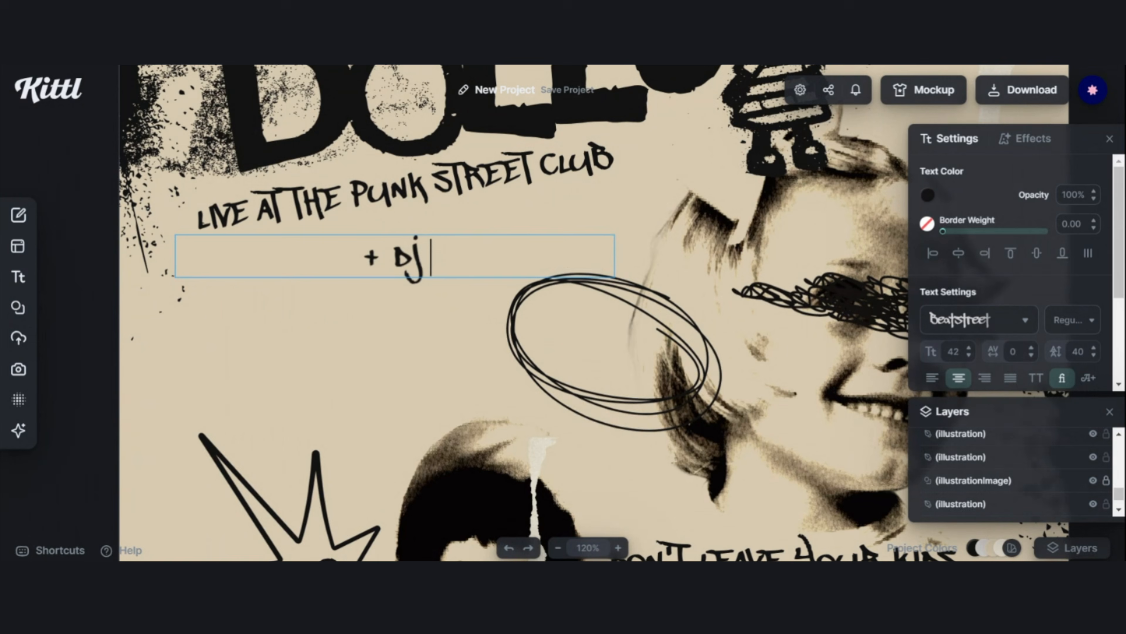
type(" SYD DANCE PUNK SET")
left_click(355, 368)
left_click_drag(395, 291, 354, 267)
left_click(364, 355)
left_click(558, 548)
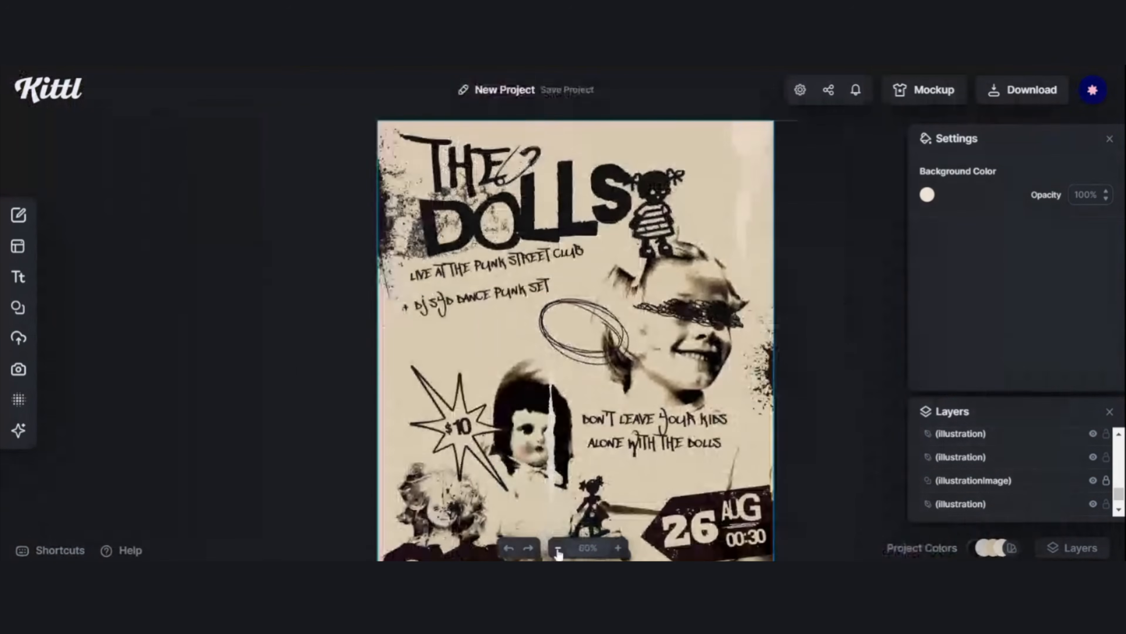
- Move the DJ line to the poster's upper right corner and arrange "THE WORST PUNK BAND EVER" stacked beneath it
left_click(478, 296)
left_click_drag(485, 329, 480, 330)
right_click(697, 142)
left_click(736, 267)
left_click_drag(714, 144, 693, 138)
left_click_drag(711, 357, 671, 336)
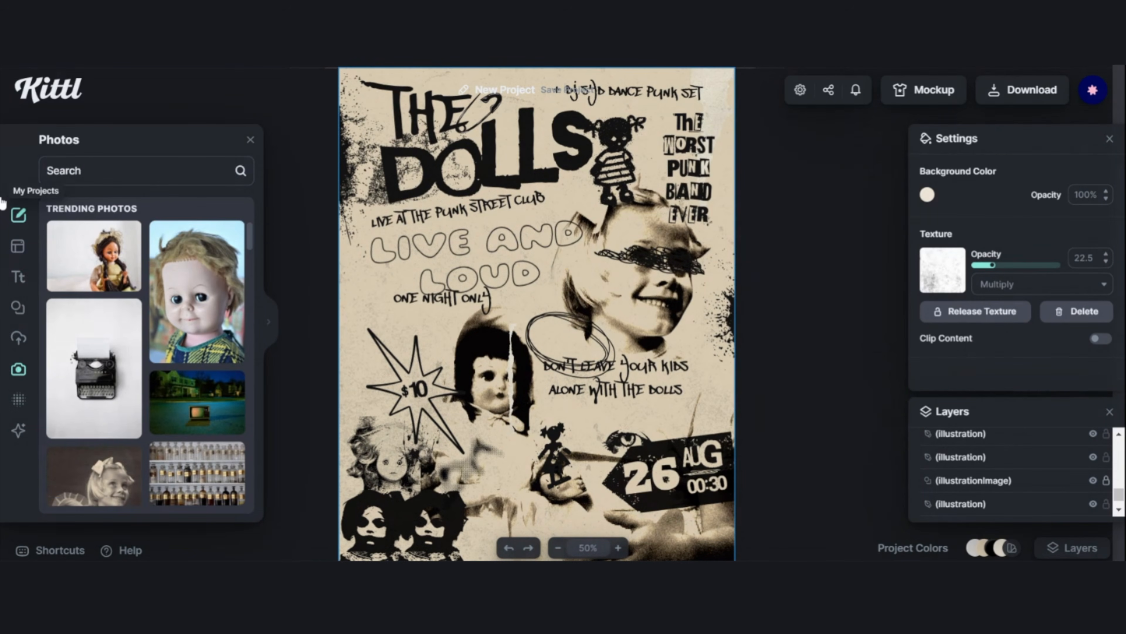
- Search the photos for "paper texture", stretch one over the whole poster, change its blending mode and lower its opacity
type("ure")
key("Return")
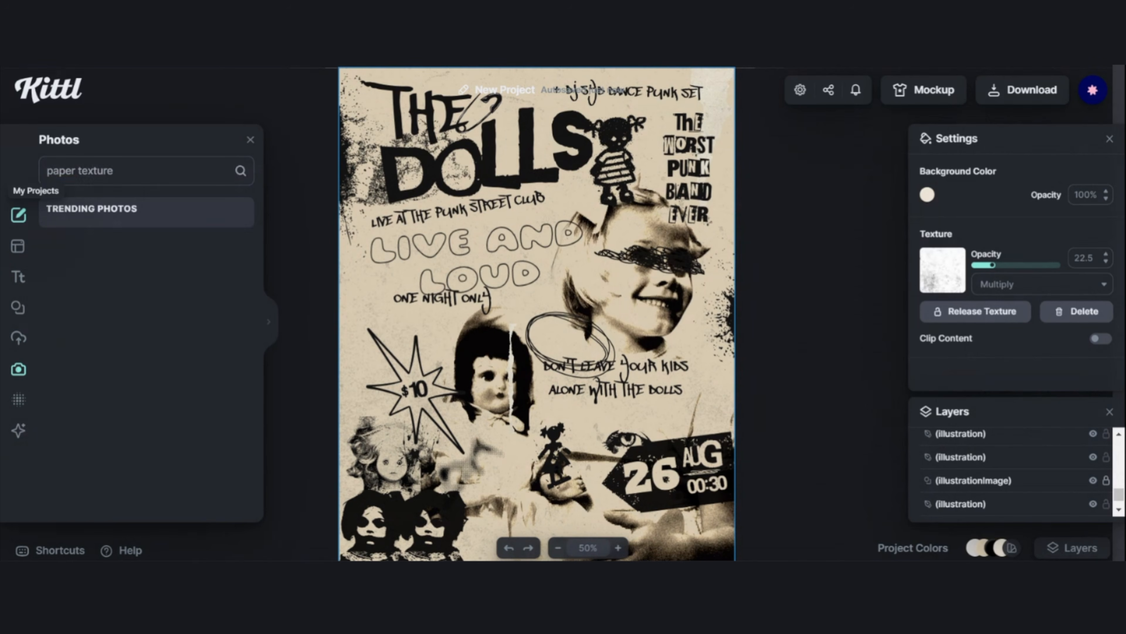
scroll(221, 329, "down", 4)
left_click(221, 319)
left_click_drag(478, 229, 334, 66)
left_click_drag(595, 401, 739, 559)
left_click(968, 290)
left_click_drag(1045, 202, 956, 202)
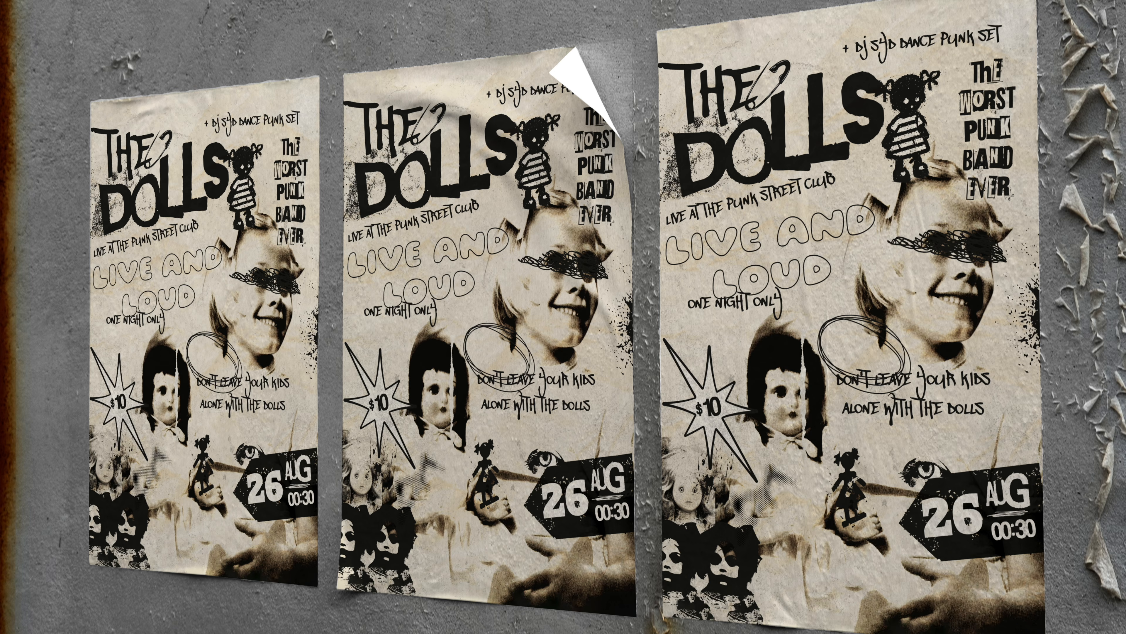